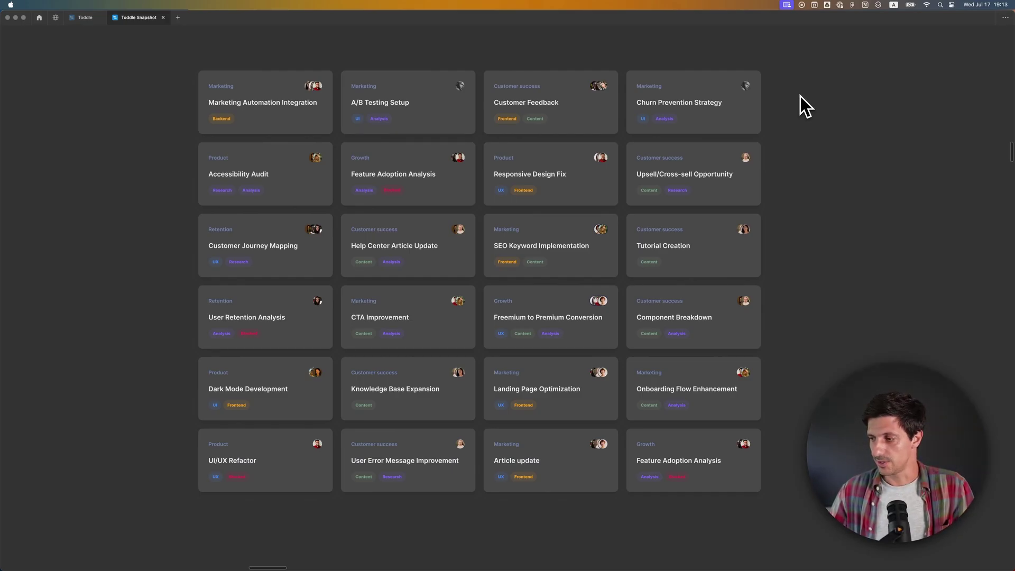
# - Leave the Figma task-card grid for the Toddle editor's blank HomePage canvas
pyautogui.press('super+w')
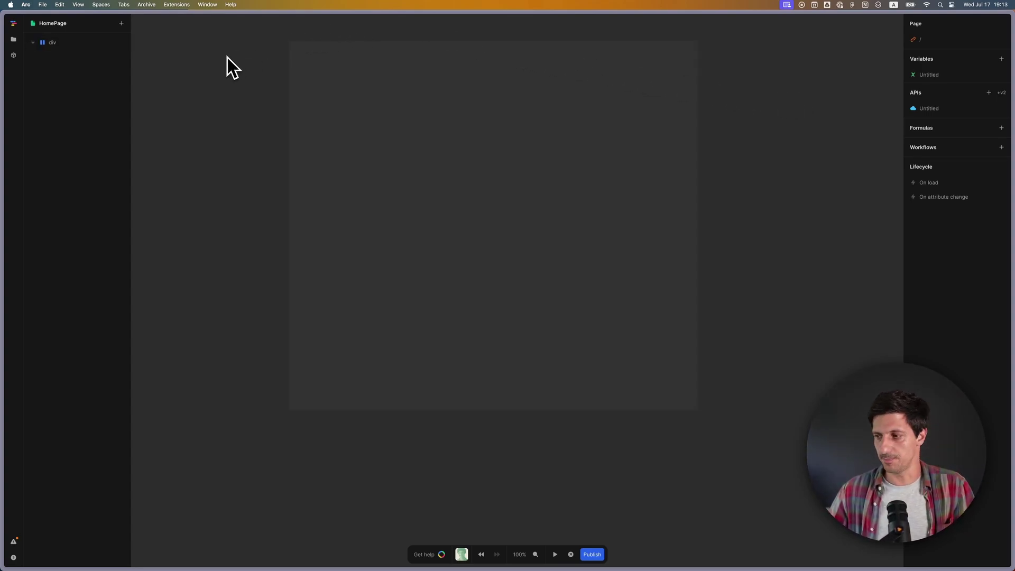
# - Recheck the Figma grid, then select the root div with its wrapping 24px-gap layout
pyautogui.press('super+Tab')
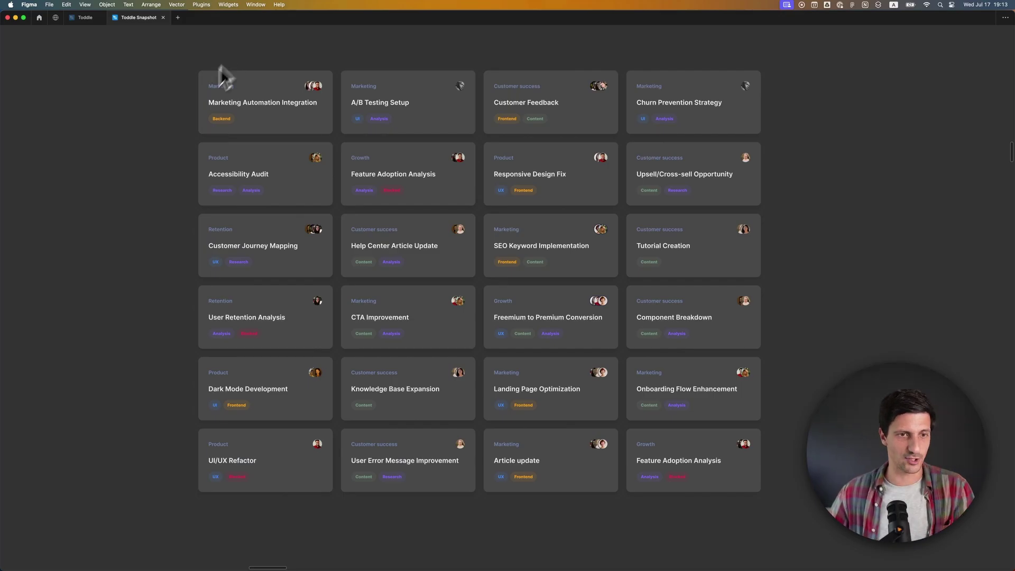
pyautogui.press('super+Tab')
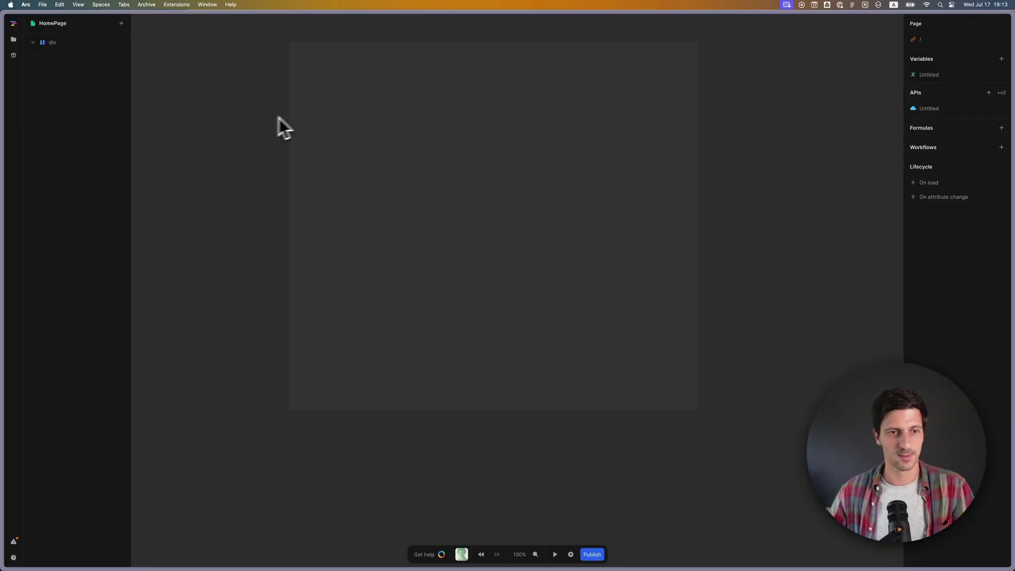
pyautogui.click(83, 42)
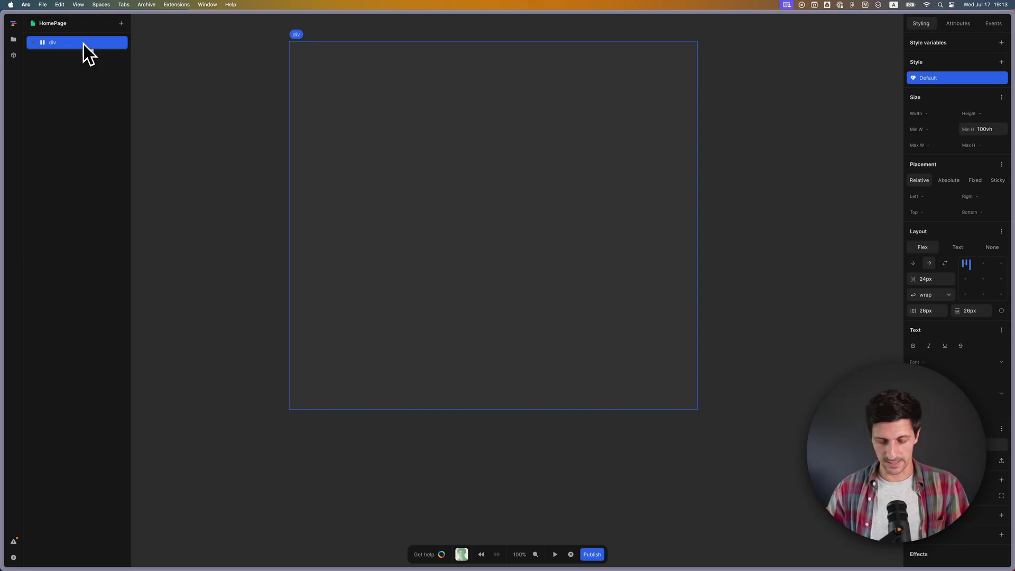
# - Insert a card div inside the root div and select it
pyautogui.write('adiv')
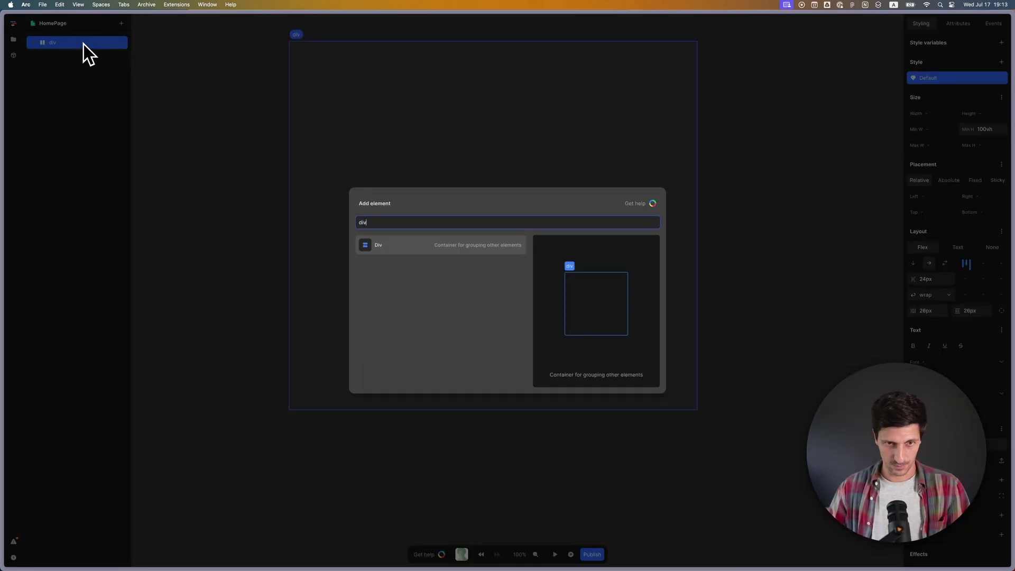
pyautogui.press('Return')
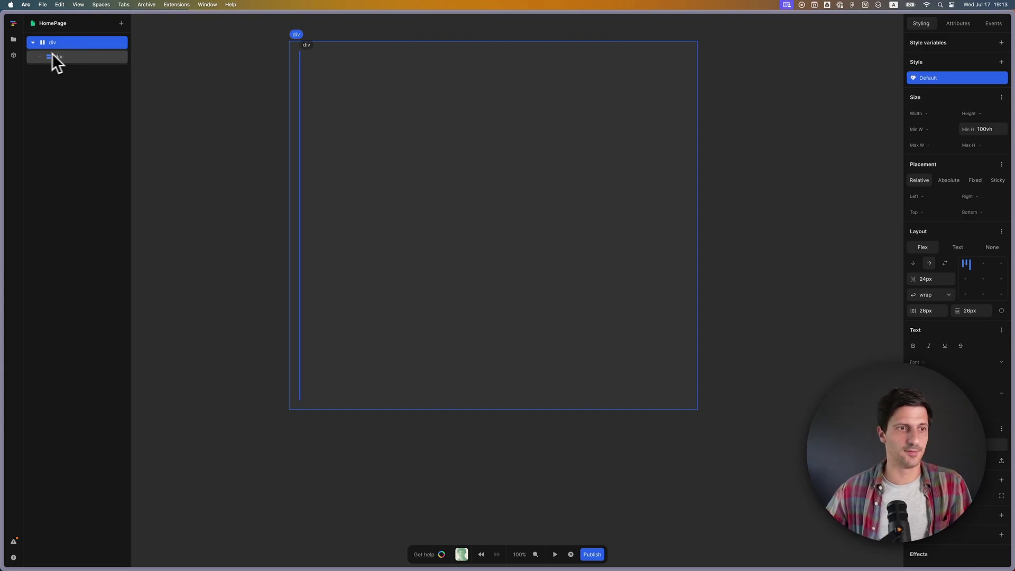
pyautogui.click(66, 55)
# - Add a header, a section and a footer inside the card div
pyautogui.press('a')
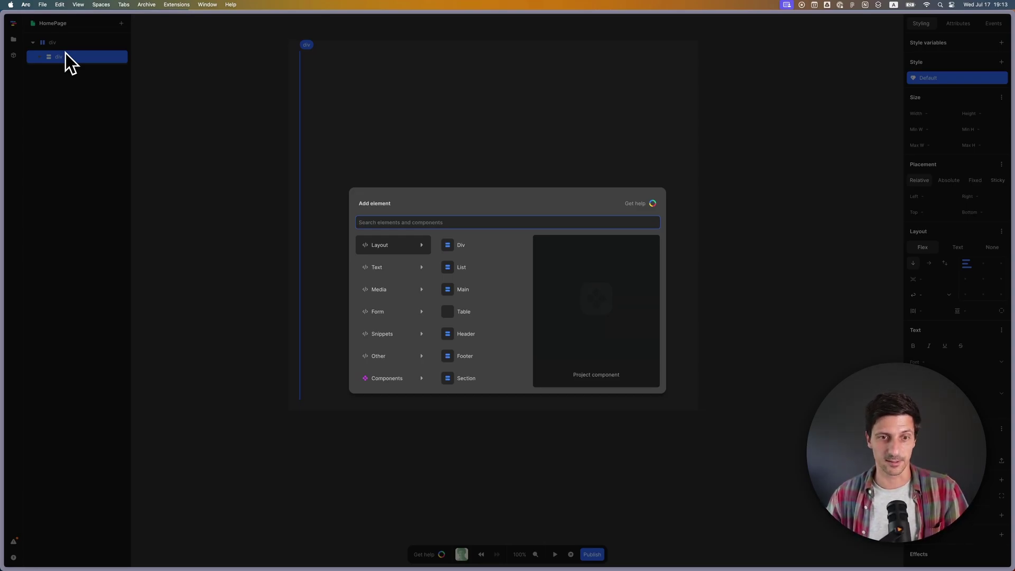
pyautogui.write('hea')
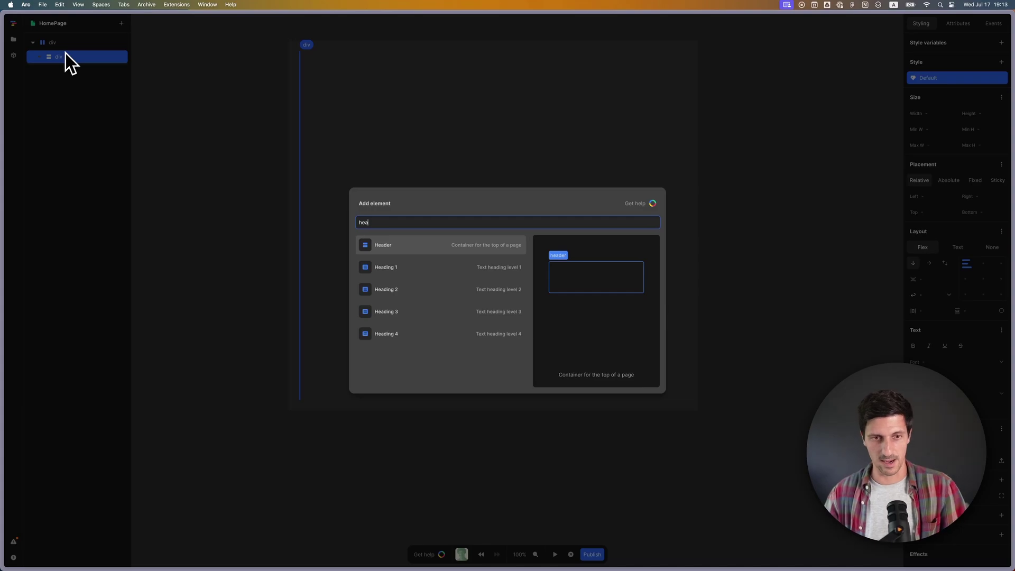
pyautogui.press('Return')
pyautogui.write('ase')
pyautogui.press('Down')
pyautogui.press('Return')
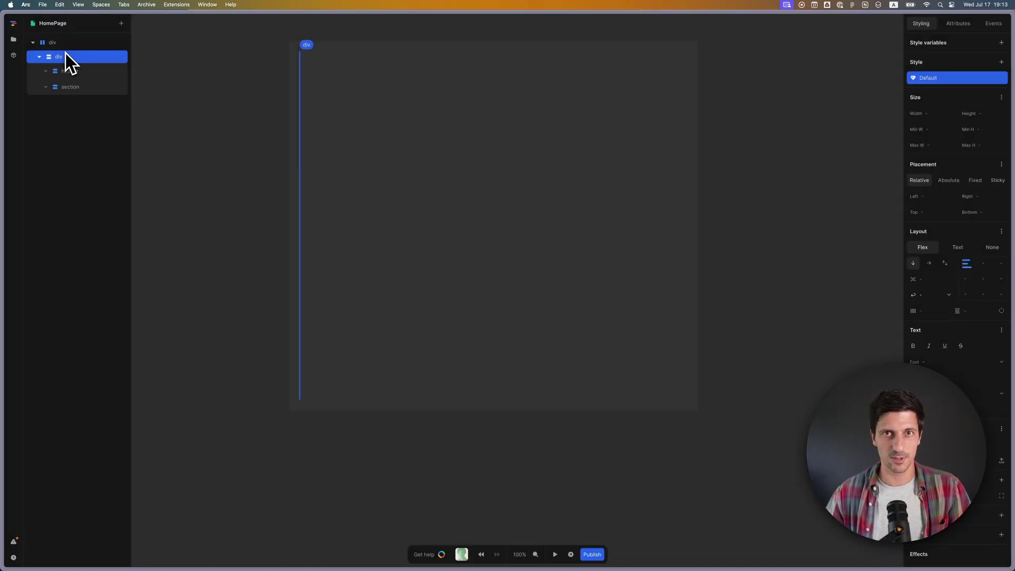
pyautogui.write('afo')
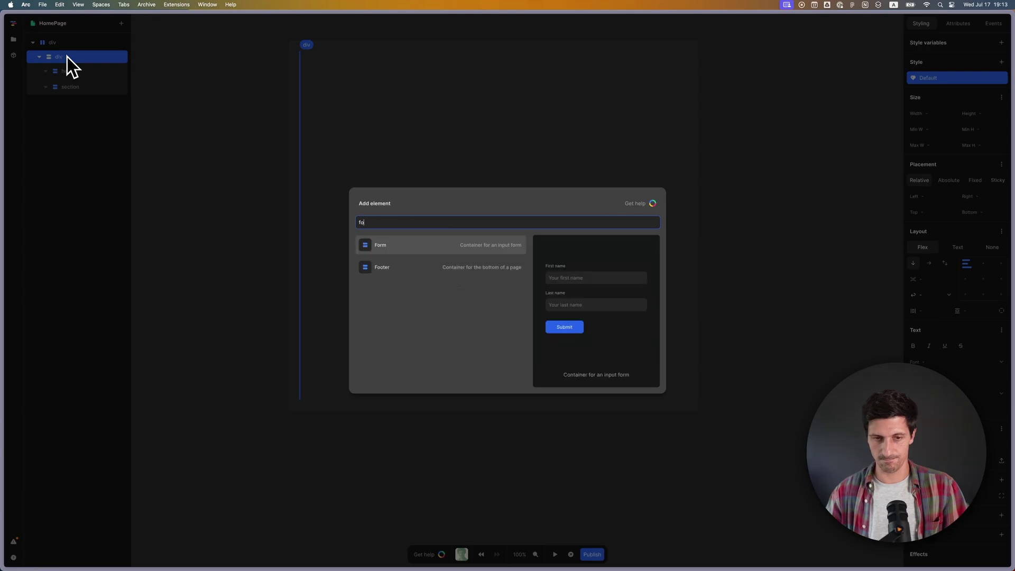
pyautogui.press('Down')
pyautogui.press('Return')
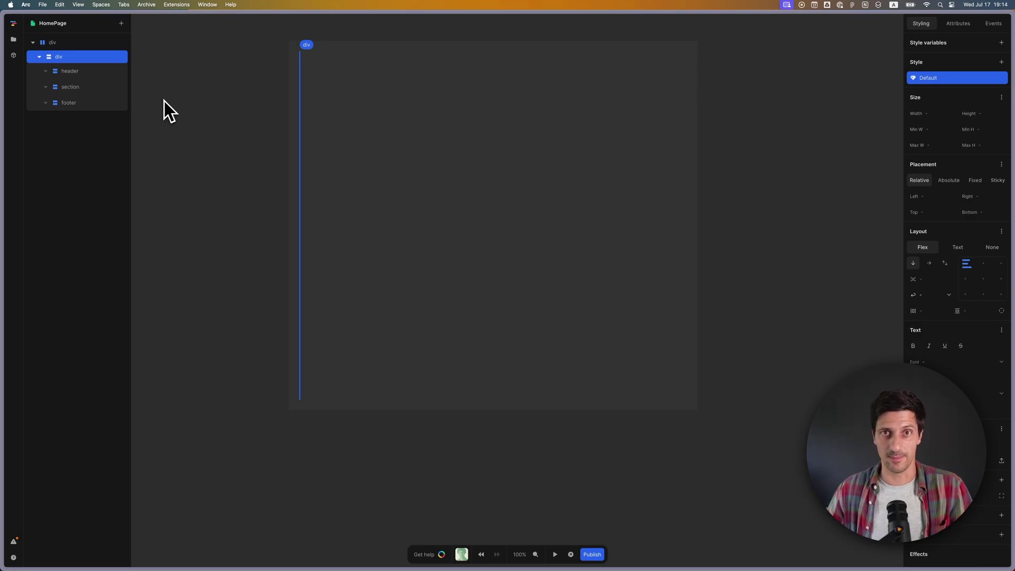
pyautogui.click(82, 85)
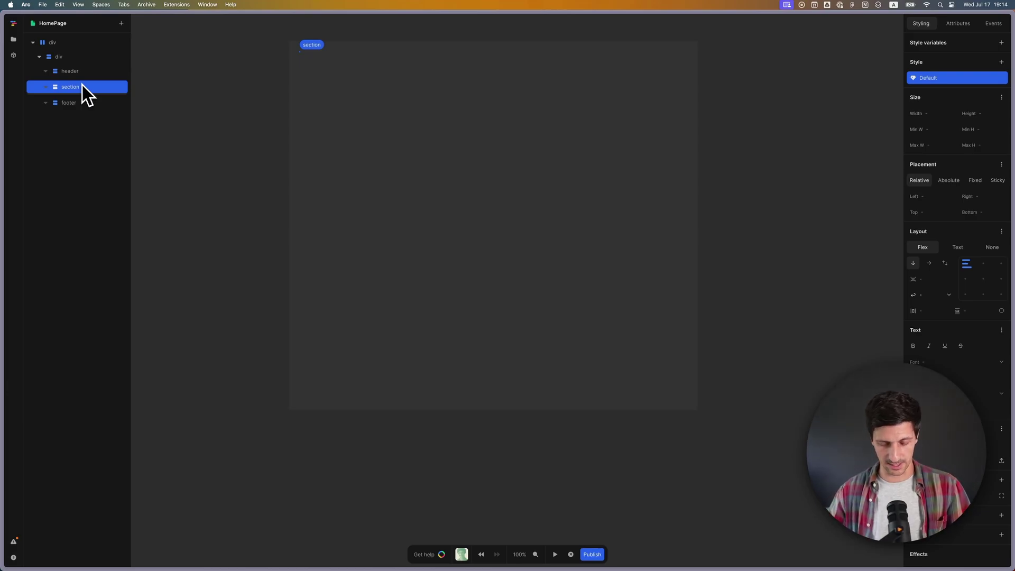
# - Put a Heading 2 in the section and a Heading 4 in the header
pyautogui.write('ah')
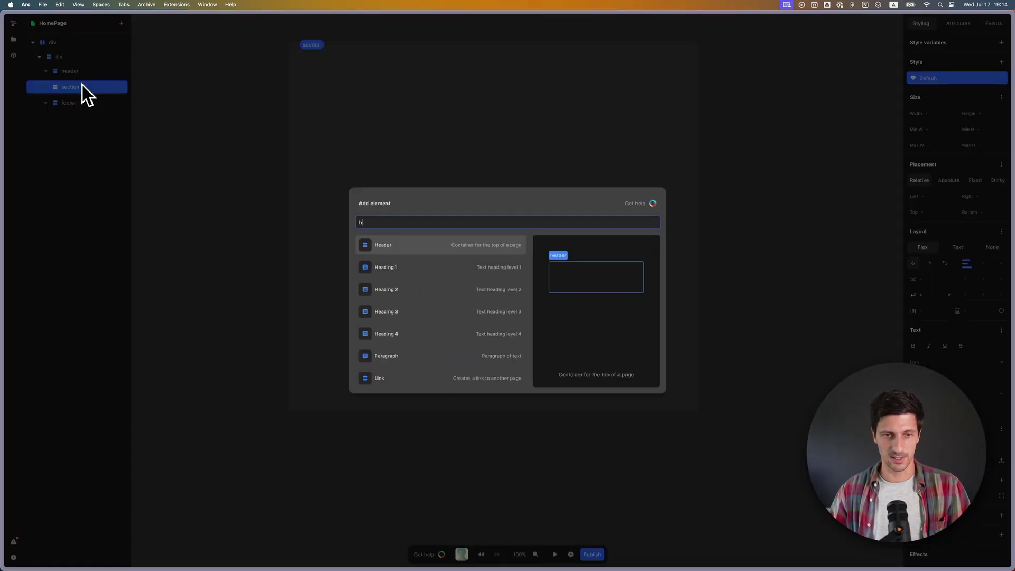
pyautogui.click(387, 287)
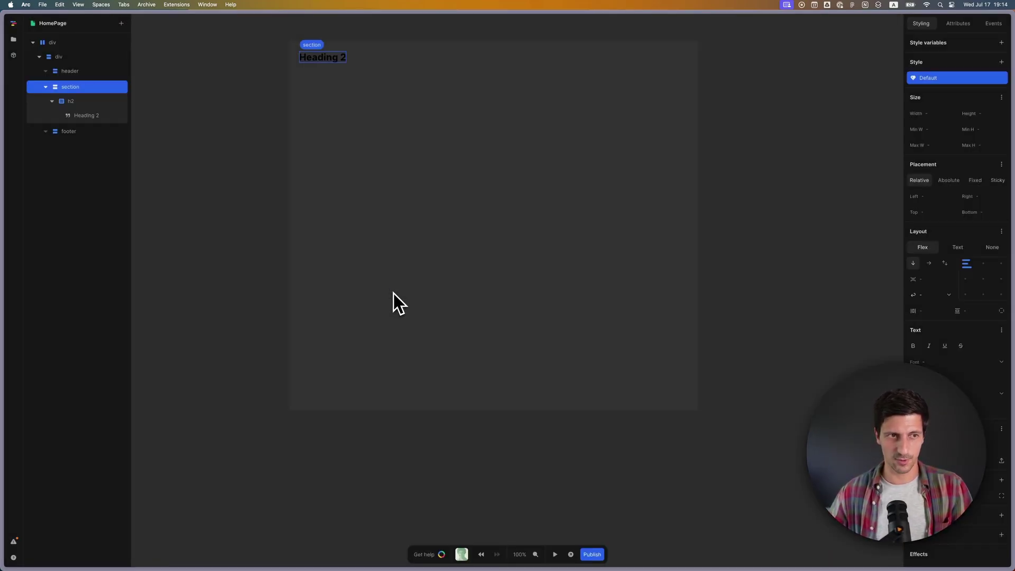
pyautogui.click(77, 73)
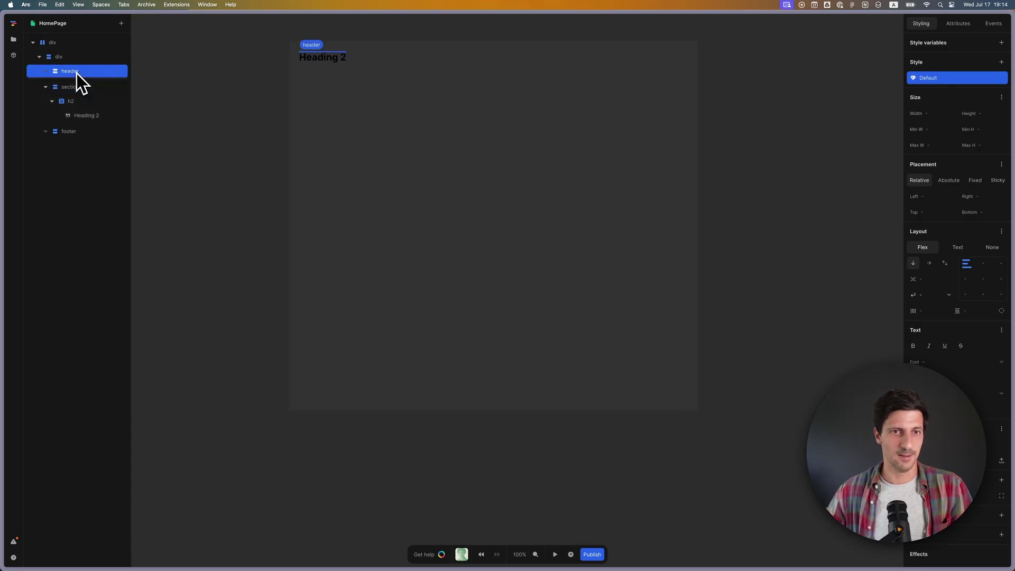
pyautogui.write('a')
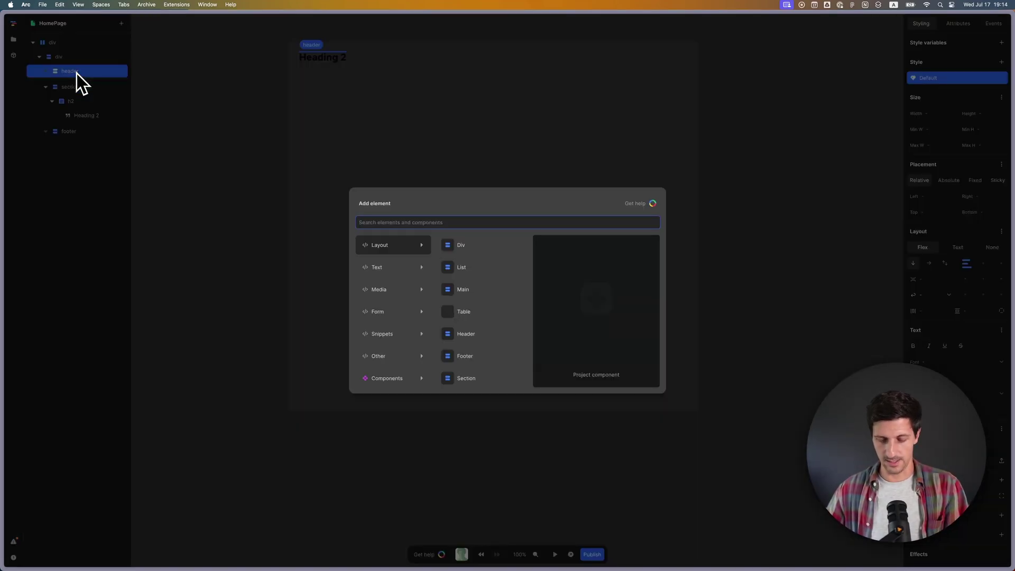
pyautogui.write('h')
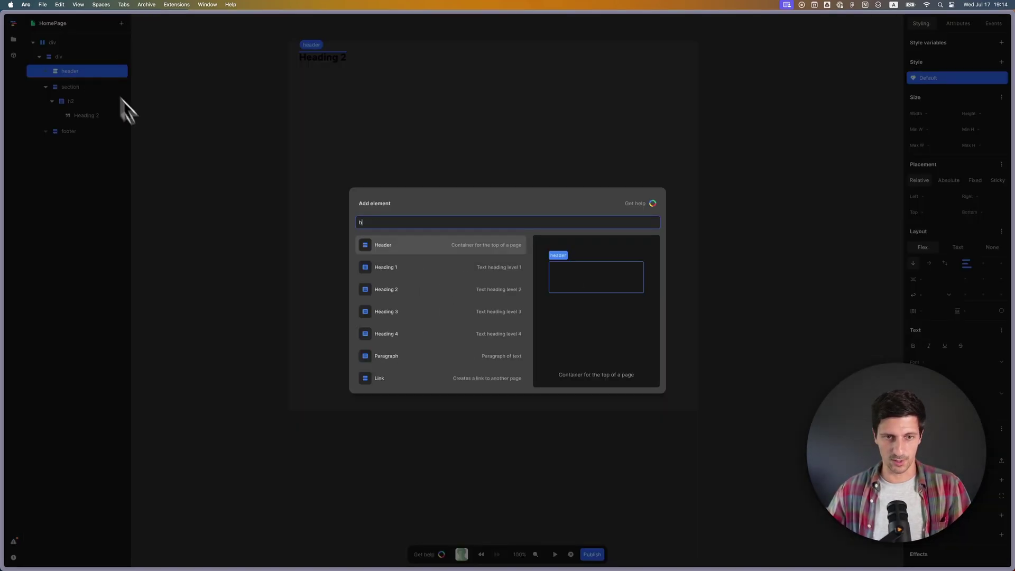
pyautogui.click(410, 340)
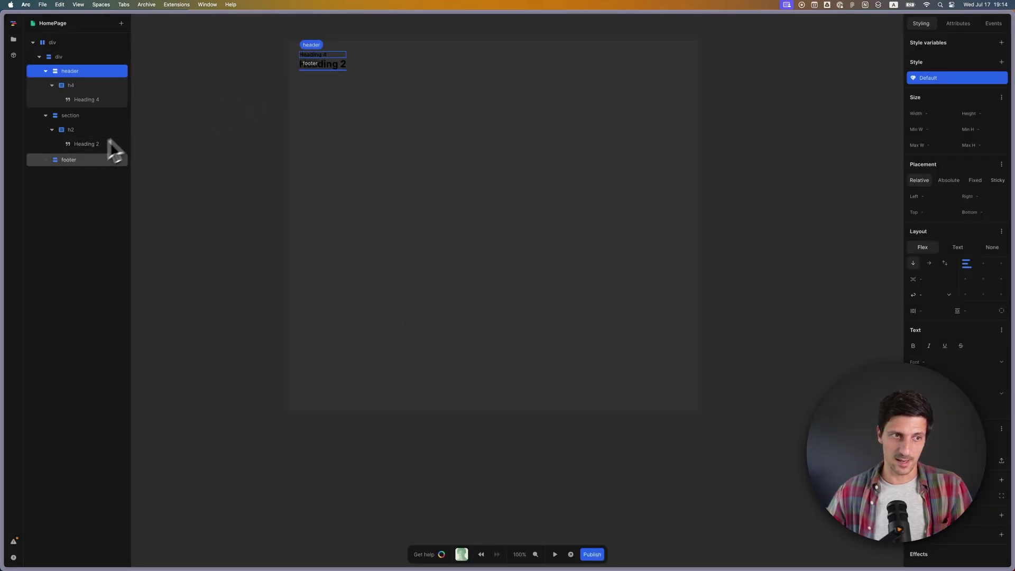
# - Add a Heading 4 to the footer, then reselect the root div
pyautogui.click(78, 161)
pyautogui.write('ah')
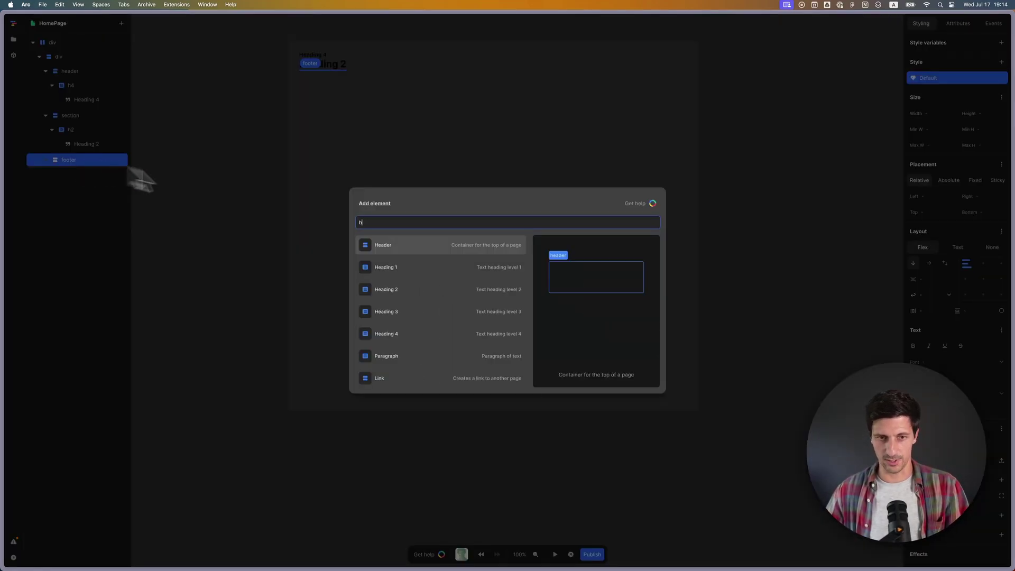
pyautogui.click(385, 339)
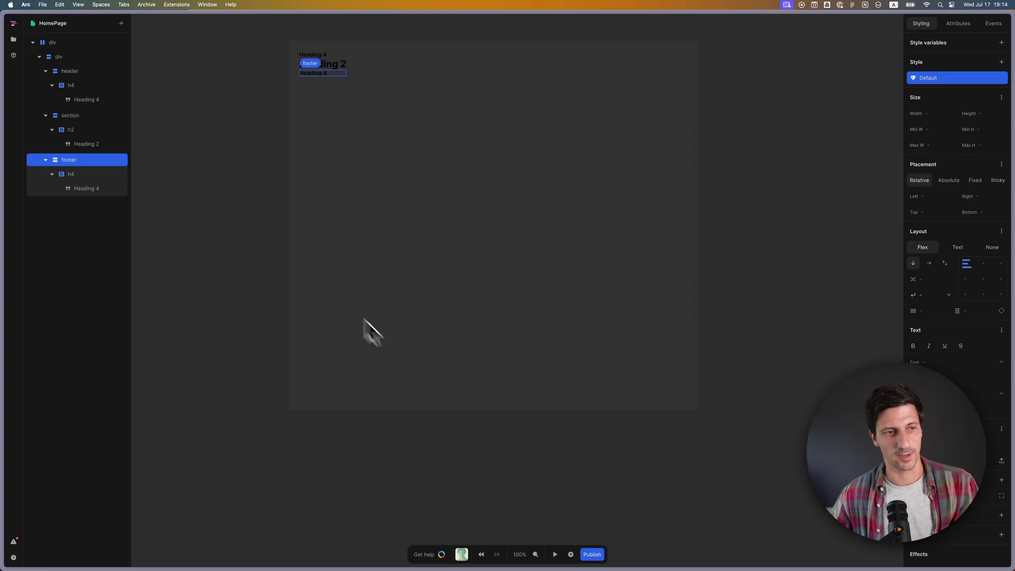
pyautogui.click(69, 71)
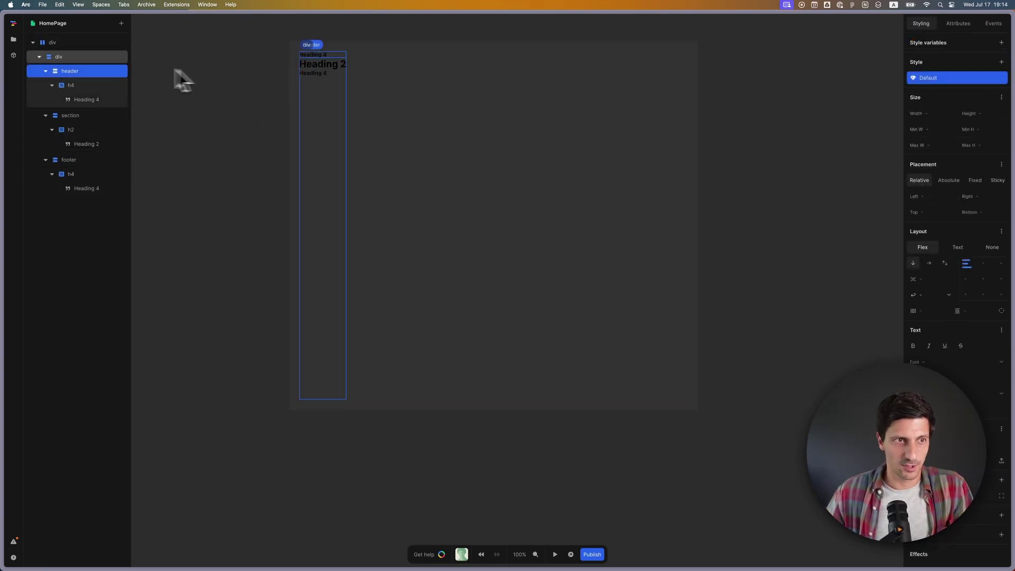
pyautogui.click(79, 57)
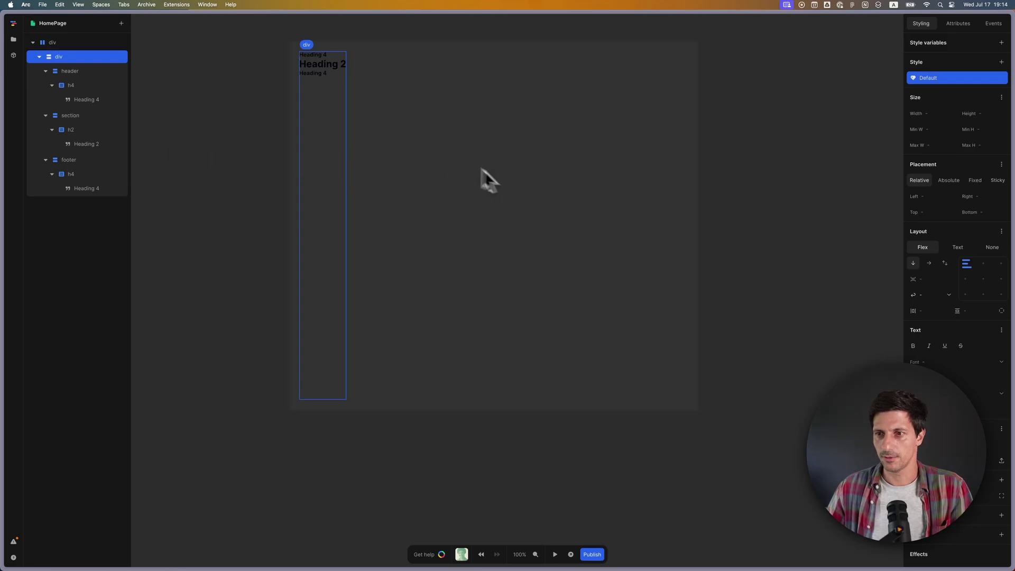
pyautogui.click(201, 61)
pyautogui.click(77, 45)
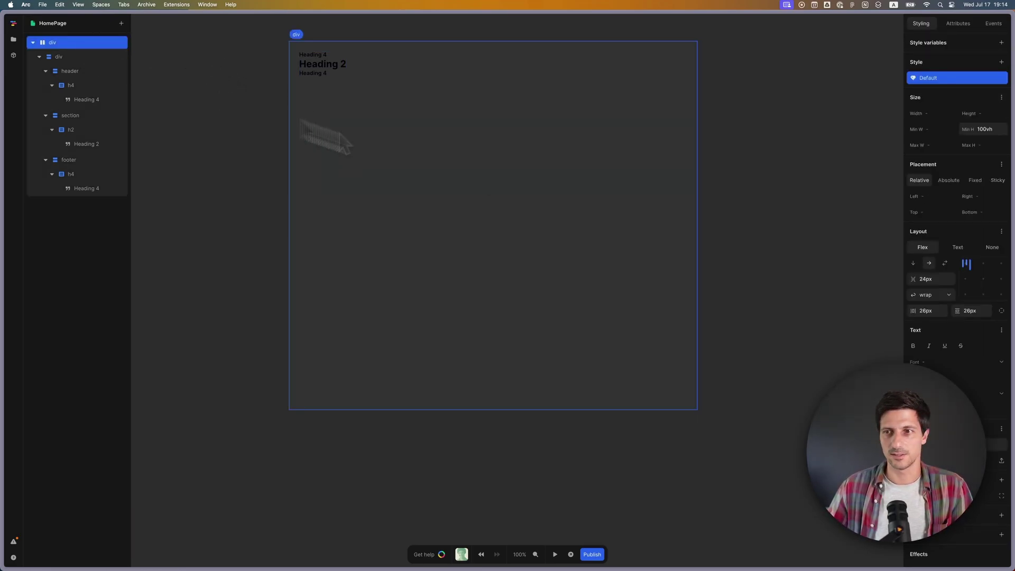
# - Clear the card div's Min H value so it fits its headings, then return to Figma
pyautogui.doubleClick(992, 131)
pyautogui.press('BackSpace')
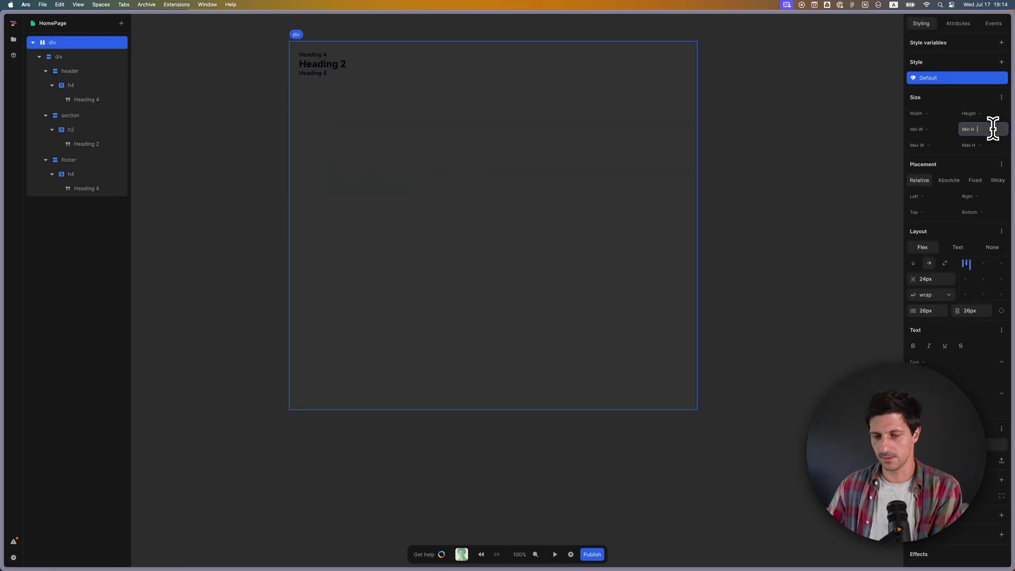
pyautogui.click(859, 94)
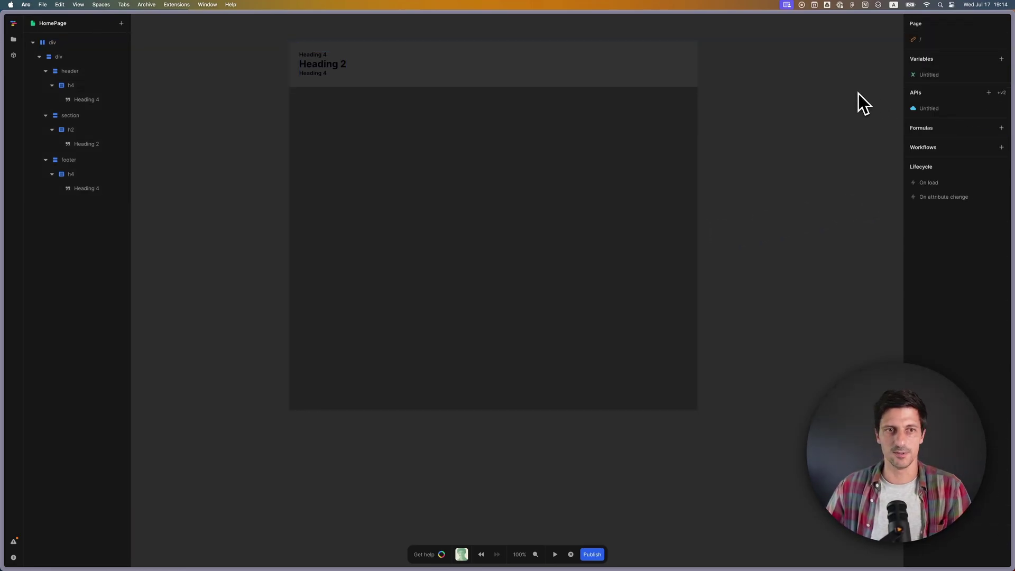
pyautogui.click(79, 57)
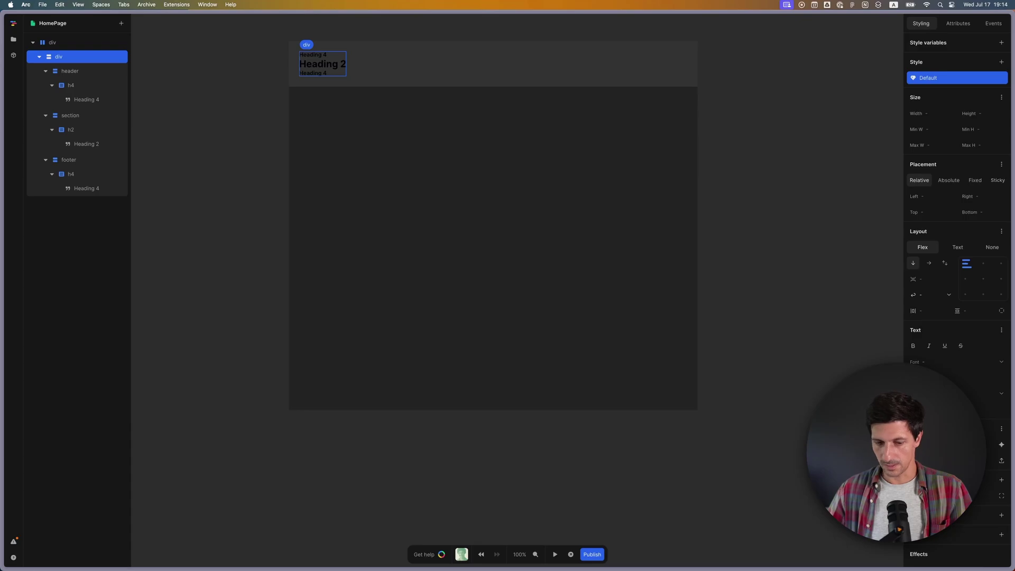
pyautogui.press('super+Tab')
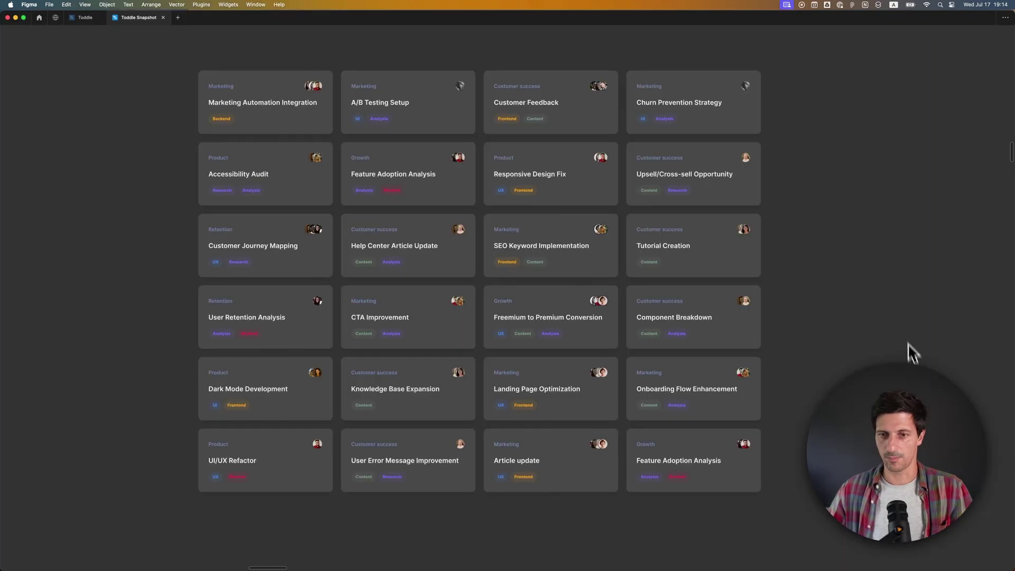
# - Read the Tutorial Creation card's fill colour, 484848, in Figma's Design panel
pyautogui.press('super+backslash')
pyautogui.keyDown('super'); pyautogui.click(704, 254); pyautogui.keyUp('super')
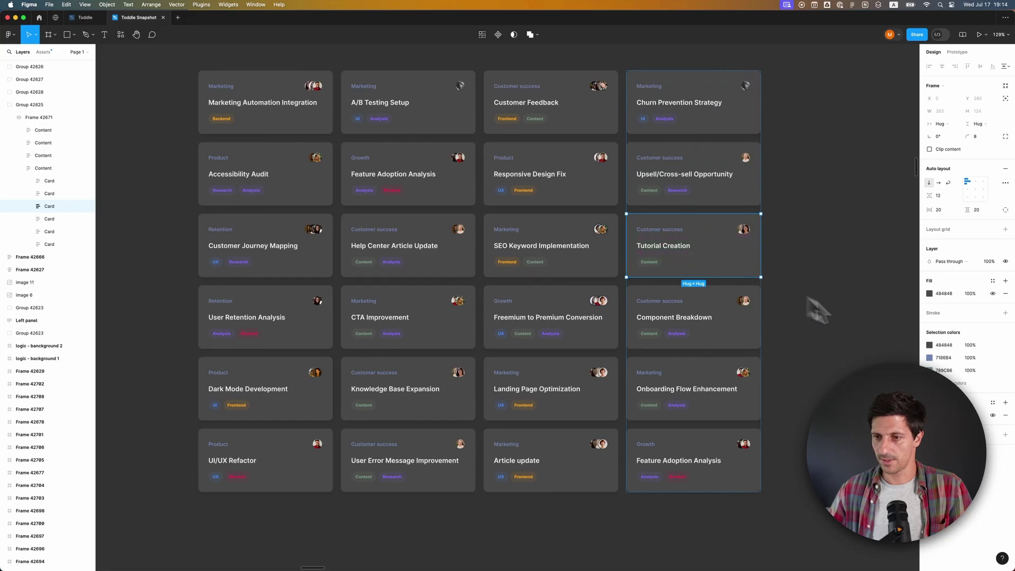
pyautogui.click(946, 291)
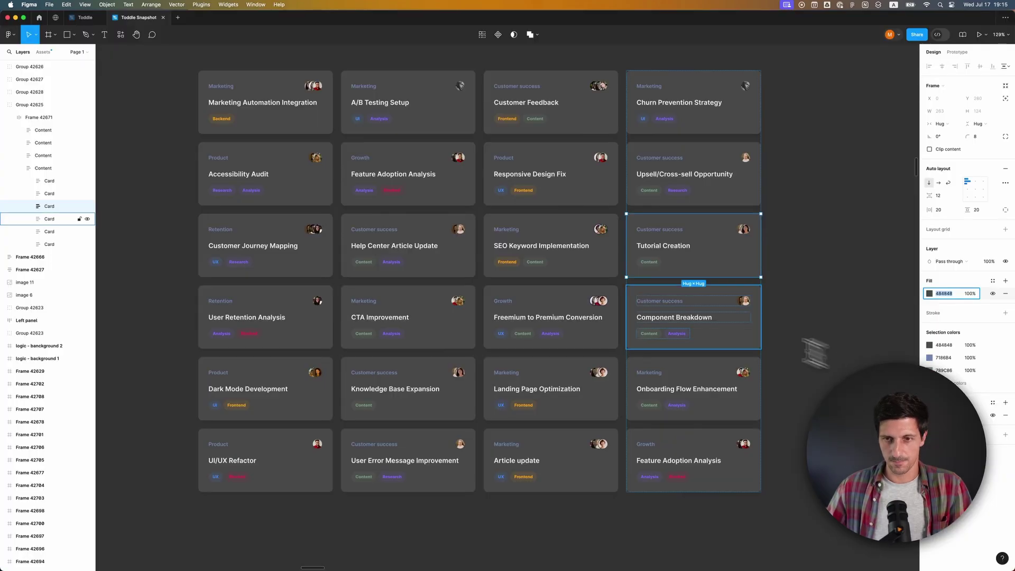
# - Look up the Tutorial Creation title's text colour in Figma
pyautogui.click(680, 265)
pyautogui.doubleClick(679, 249)
pyautogui.click(944, 272)
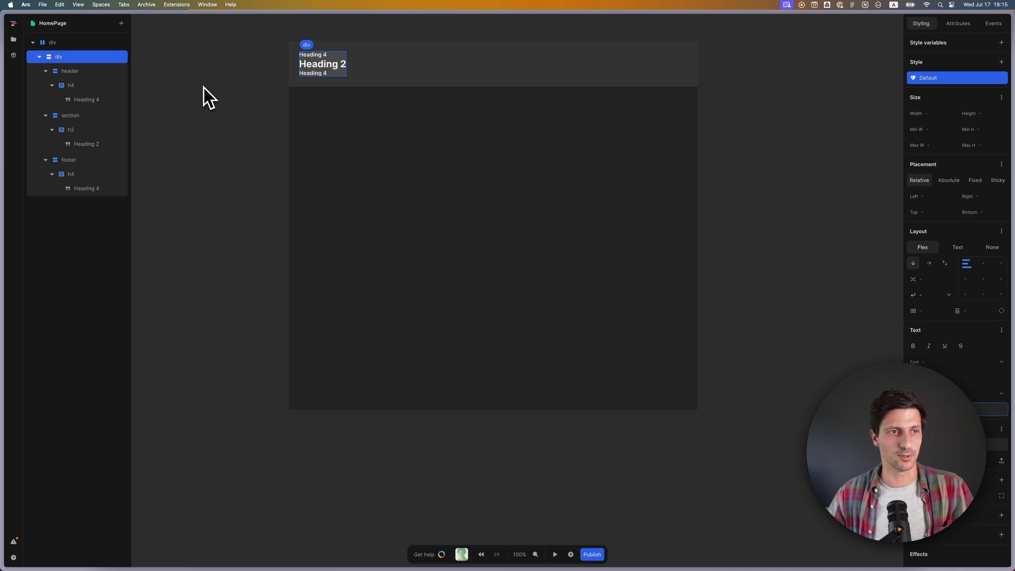
# - Set the card's padding to 24px horizontally and vertically and its gap to 24px
pyautogui.click(928, 310)
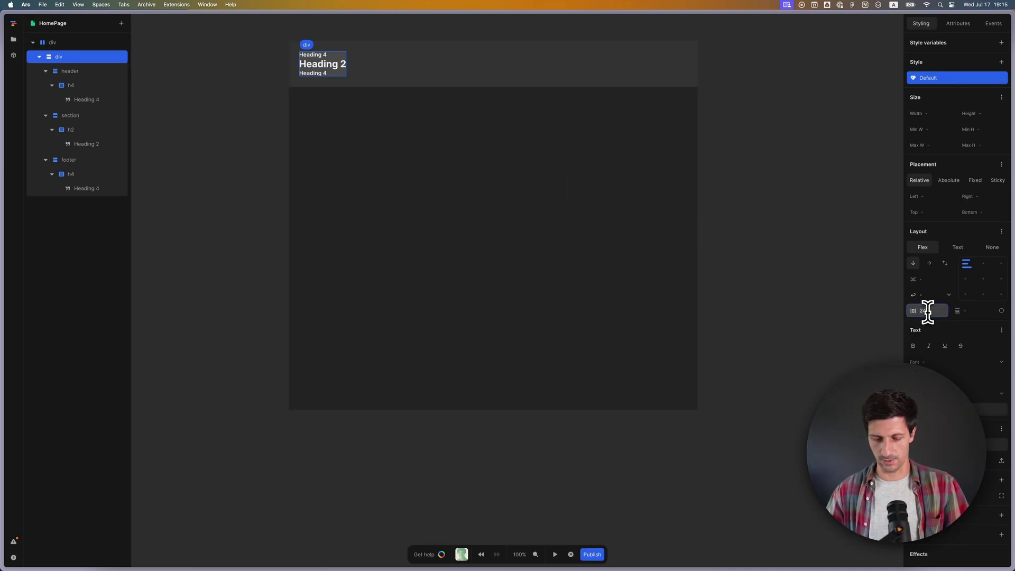
pyautogui.press('Return')
pyautogui.click(954, 311)
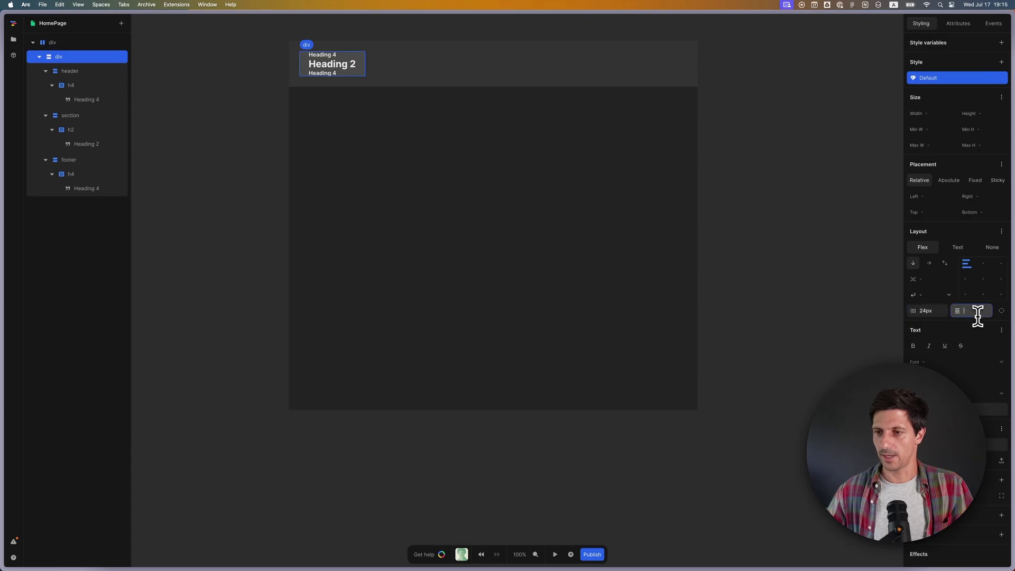
pyautogui.write('24')
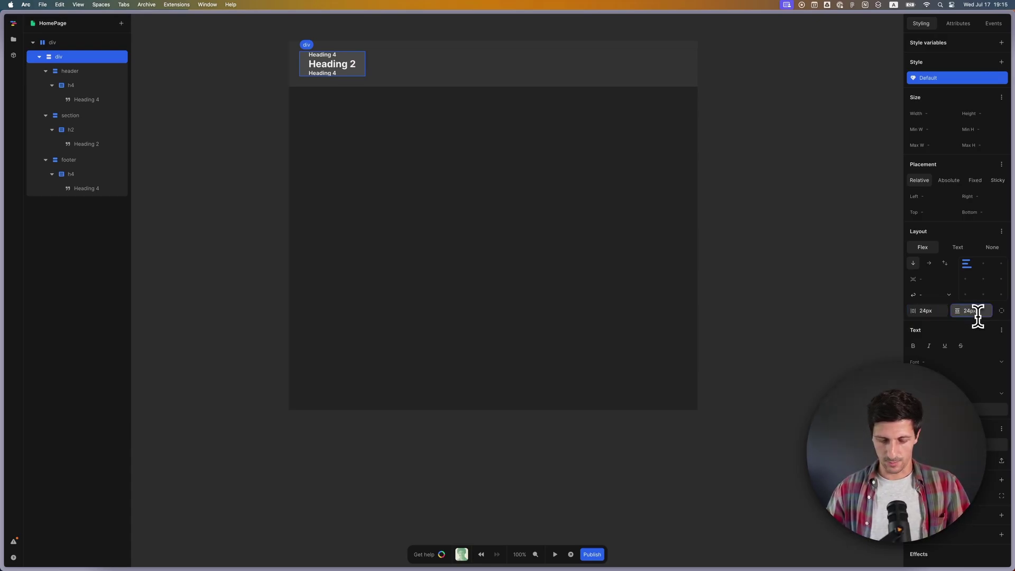
pyautogui.press('Return')
pyautogui.click(938, 279)
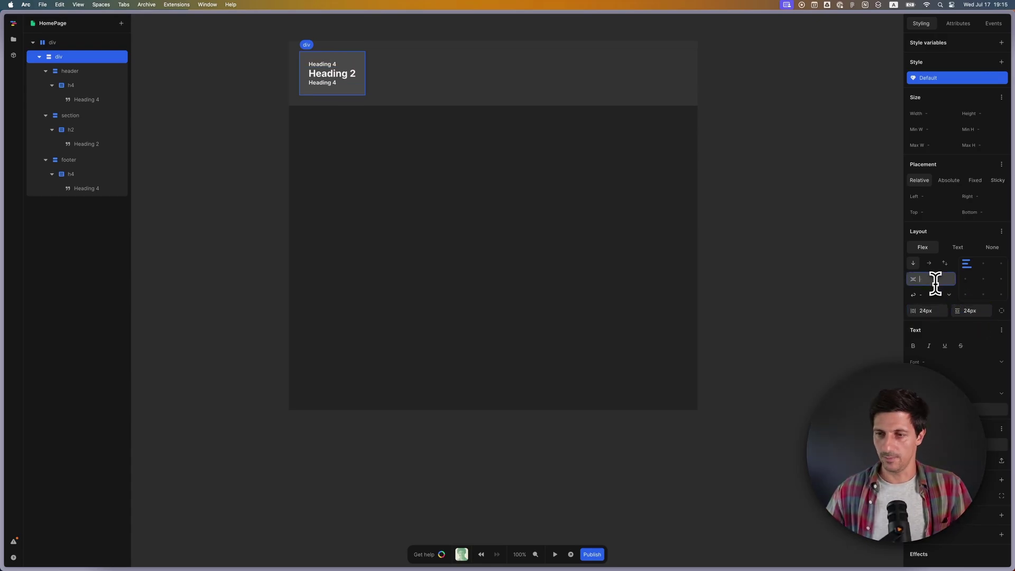
pyautogui.write('24px')
pyautogui.press('Return')
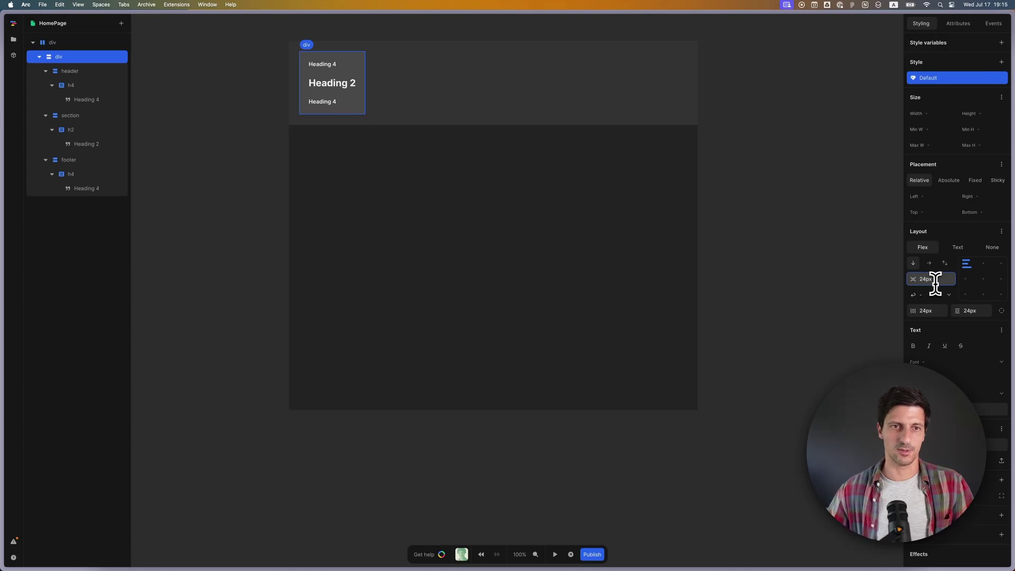
pyautogui.click(759, 245)
pyautogui.click(354, 85)
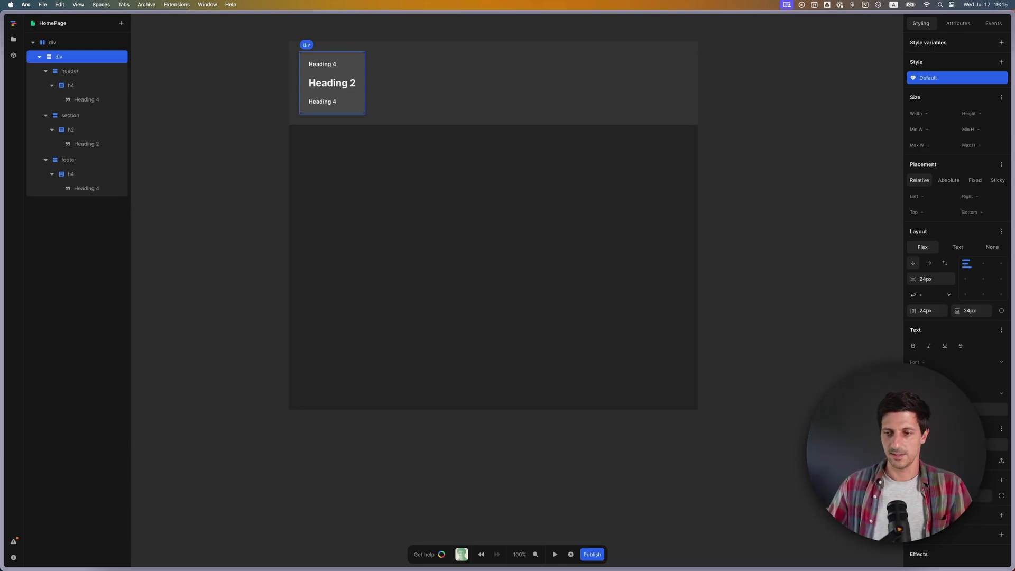
pyautogui.press('Escape')
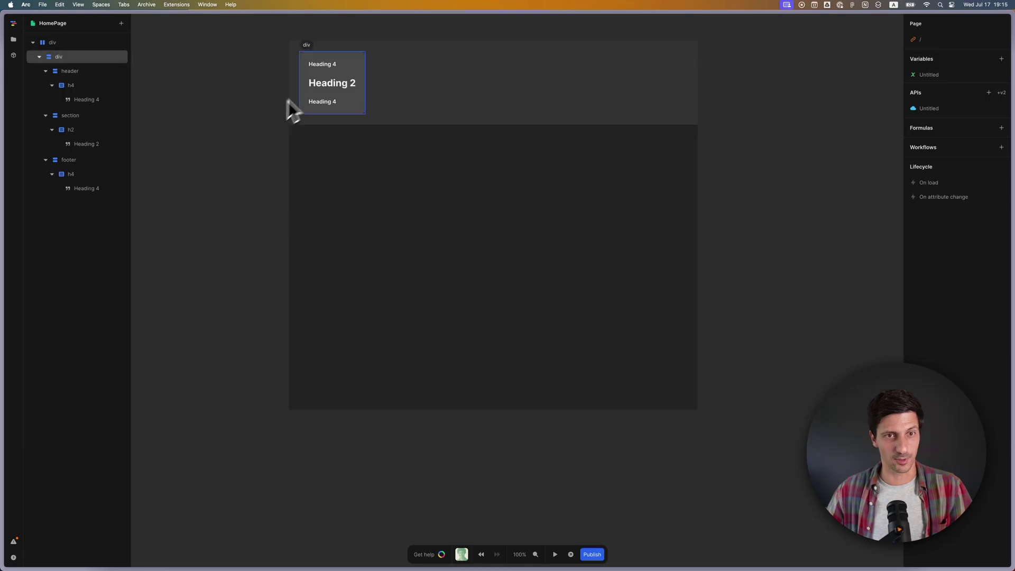
# - Give the header Heading 4 the muted colour of Figma's Customer success label
pyautogui.click(324, 67)
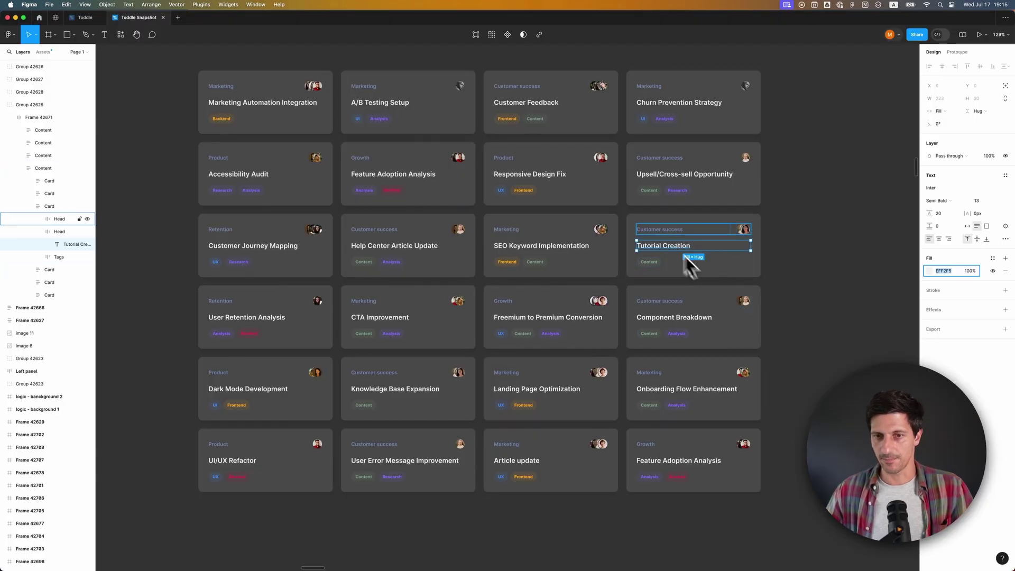
pyautogui.click(662, 229)
pyautogui.doubleClick(662, 229)
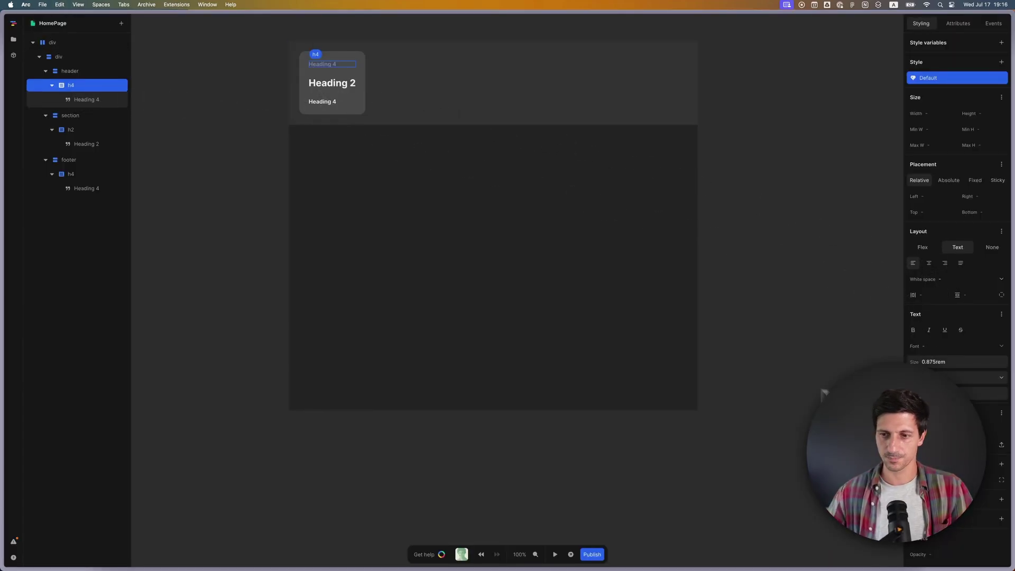
pyautogui.click(786, 388)
# - Inspect a Content badge's layout in Figma, then return to Toddle
pyautogui.press('super+Tab')
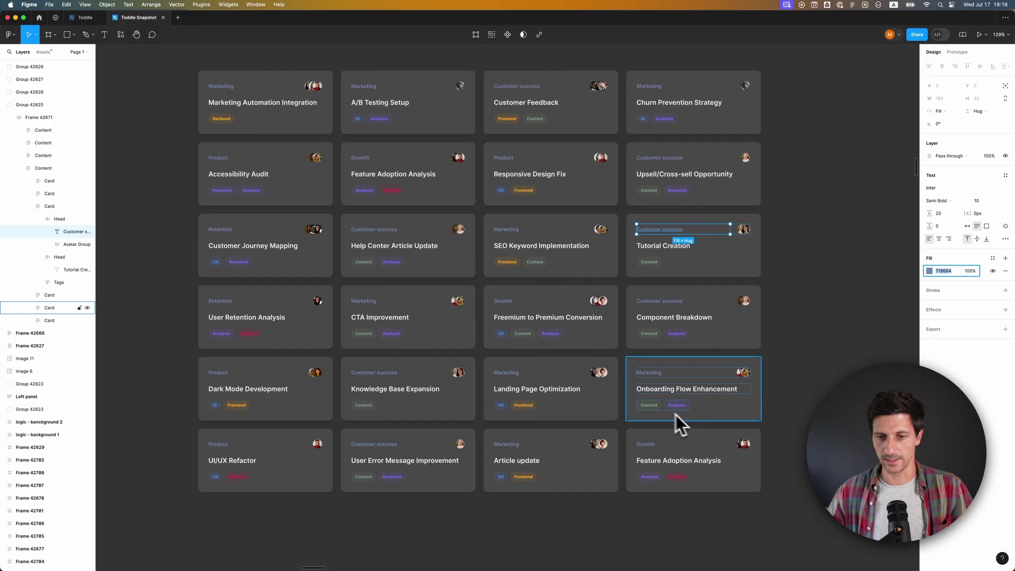
pyautogui.keyDown('super'); pyautogui.click(652, 335); pyautogui.keyUp('super')
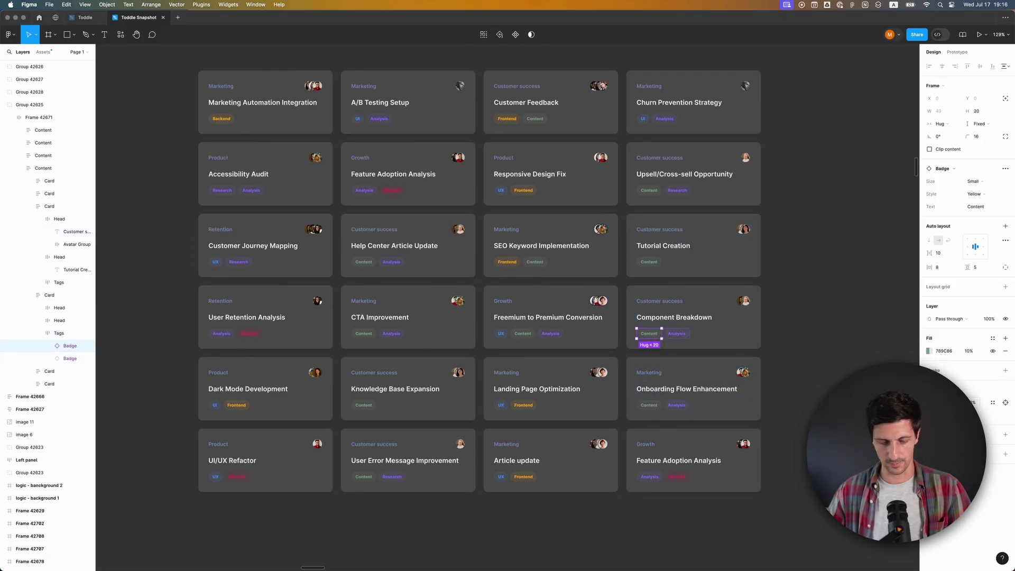
pyautogui.press('super+Tab')
# - Paste the badge's text colour and background colour onto the footer Heading 4
pyautogui.click(323, 100)
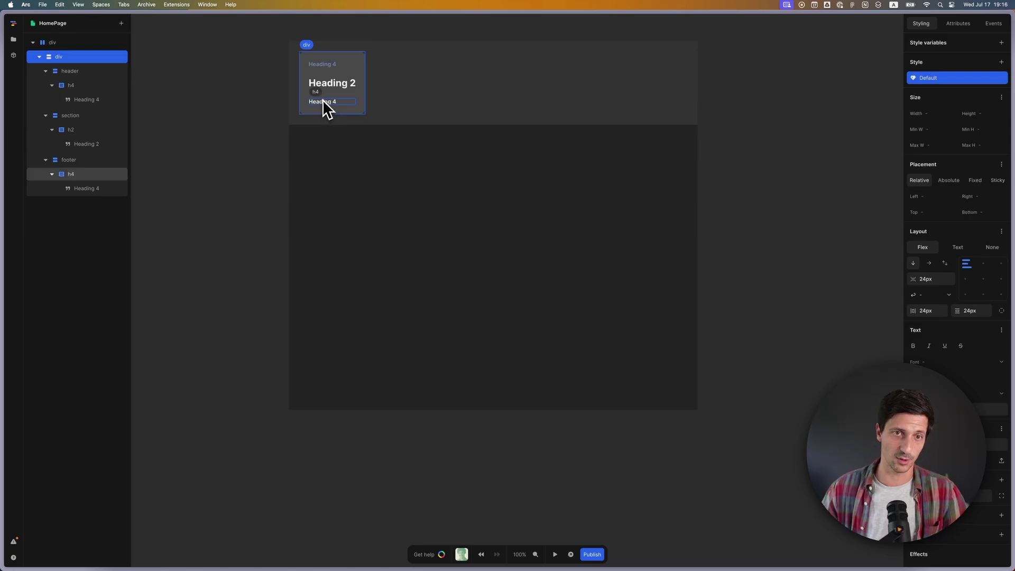
pyautogui.click(323, 101)
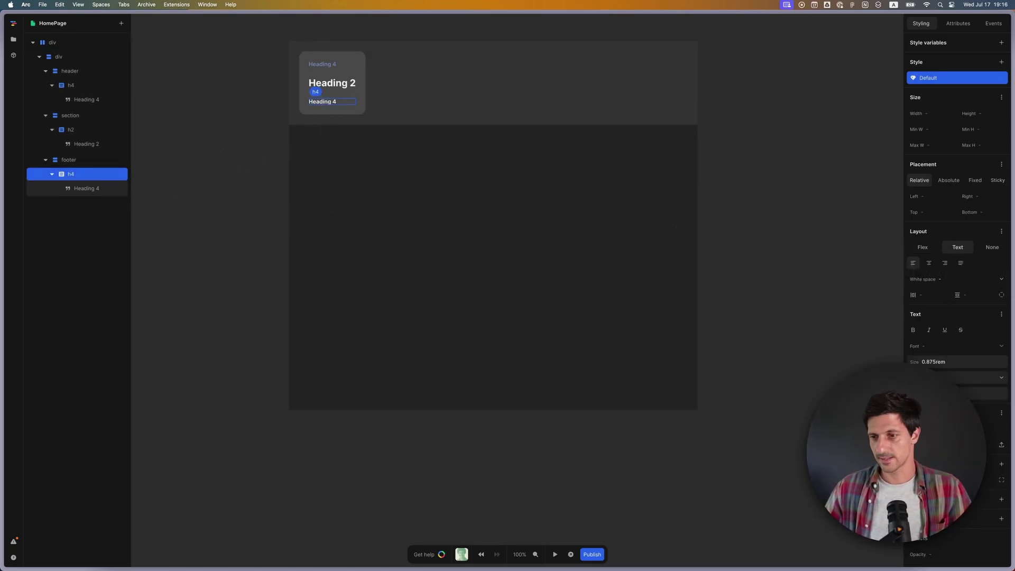
pyautogui.click(976, 393)
pyautogui.press('super+v')
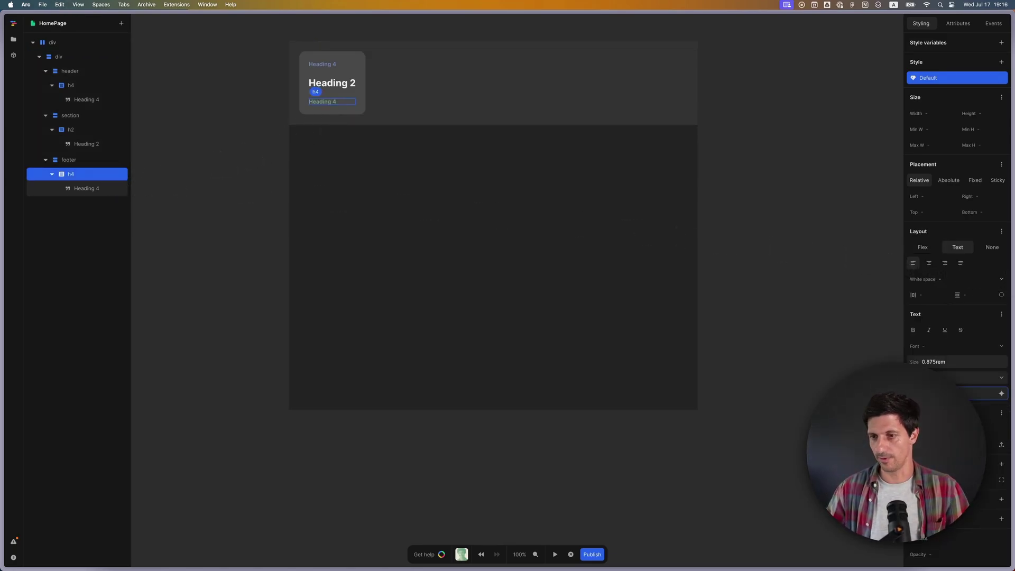
pyautogui.click(984, 429)
pyautogui.press('super+v')
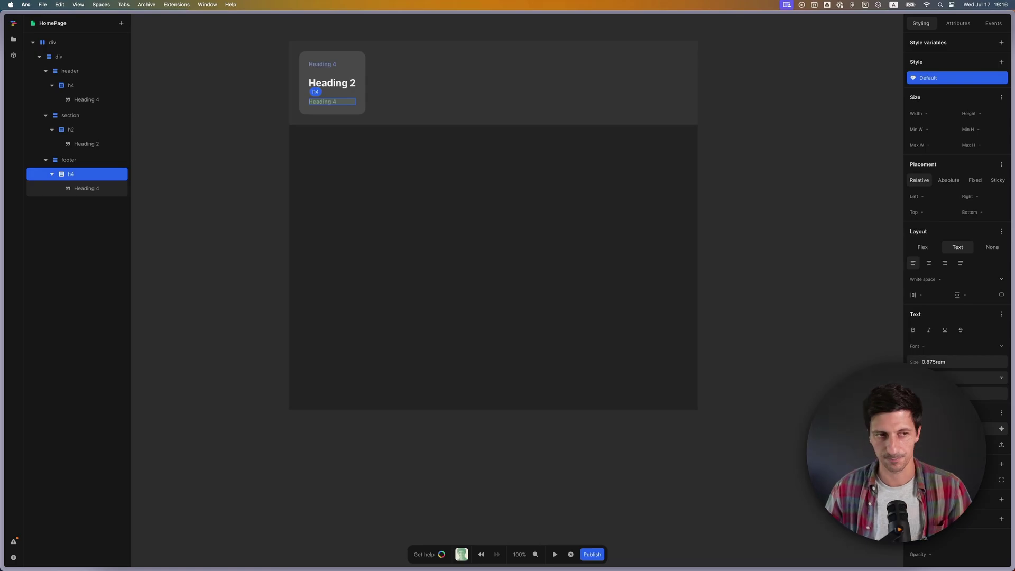
# - Vertically centre the footer and pad its heading 12px horizontally, 4px vertically
pyautogui.click(83, 161)
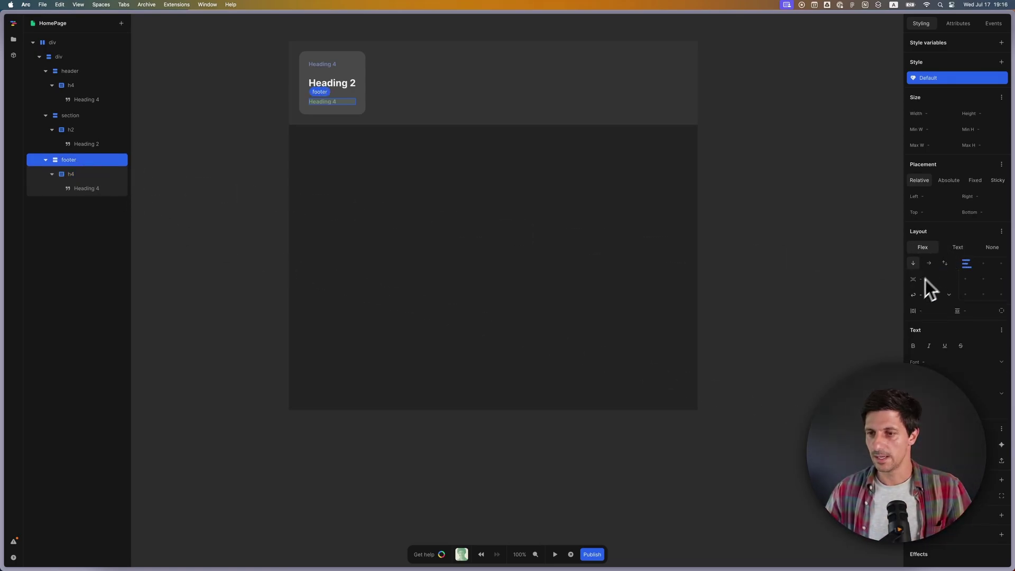
pyautogui.click(966, 280)
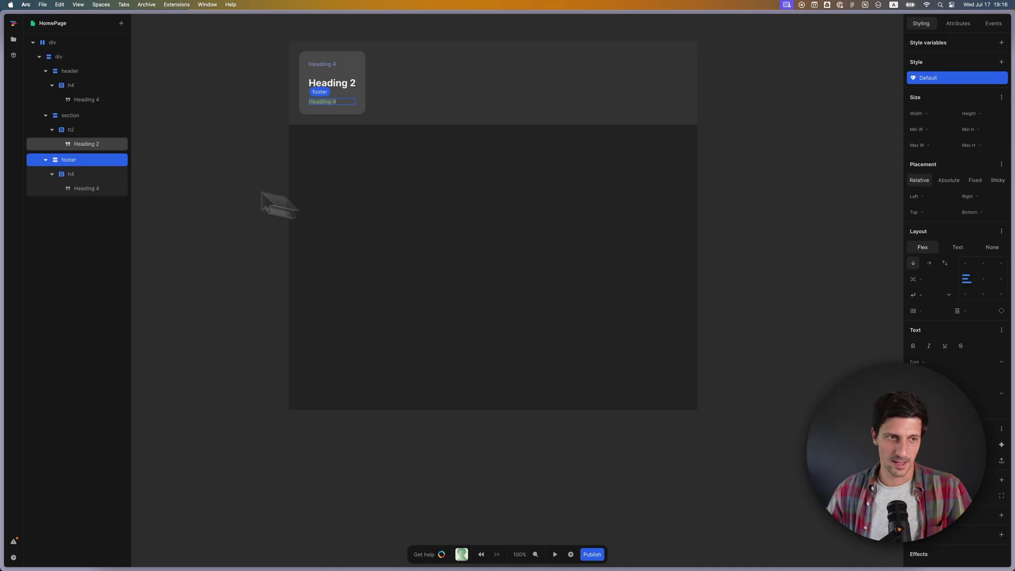
pyautogui.click(81, 176)
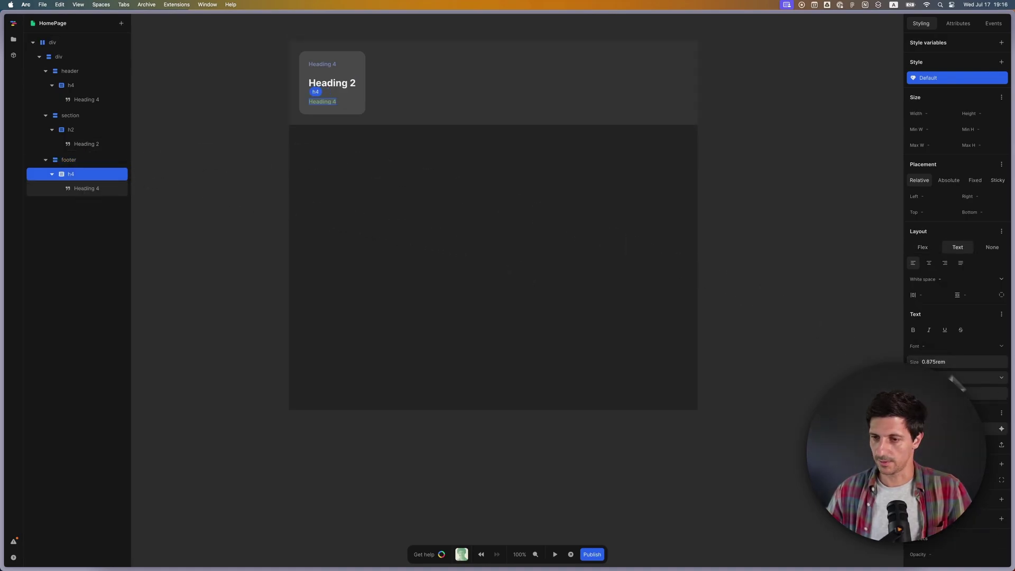
pyautogui.click(969, 295)
pyautogui.write('4')
pyautogui.click(927, 295)
pyautogui.write('12px')
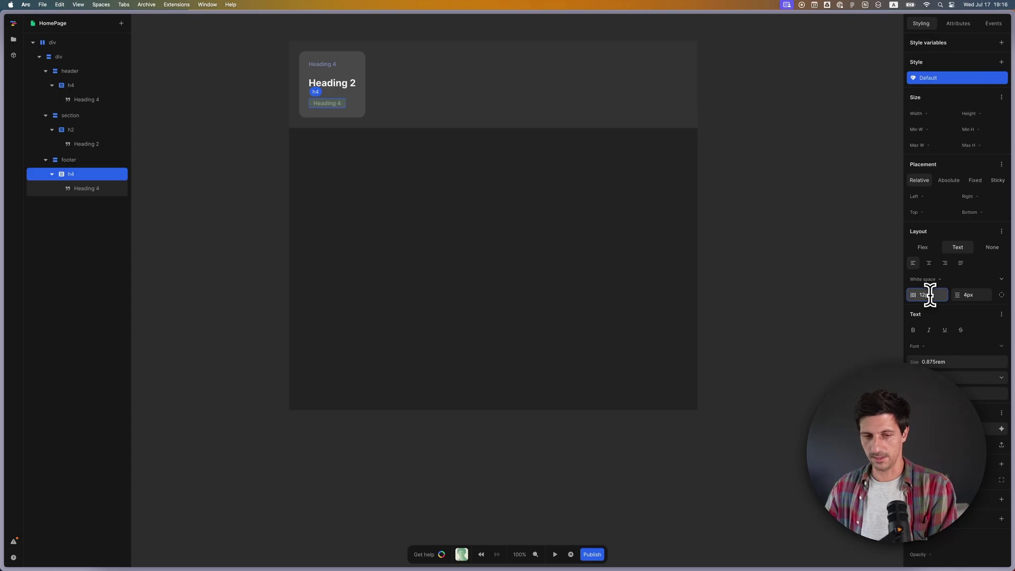
pyautogui.click(985, 479)
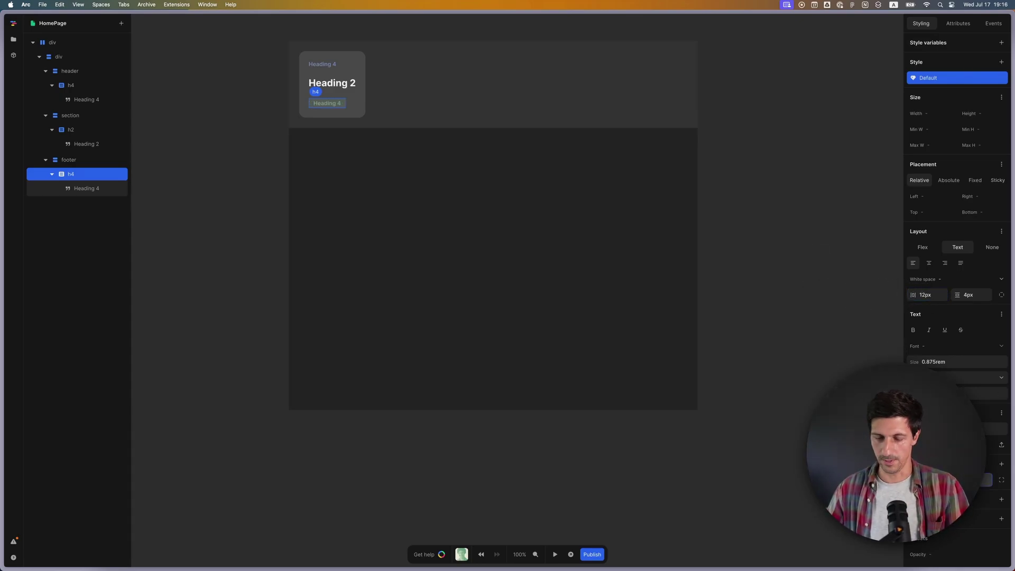
pyautogui.click(809, 346)
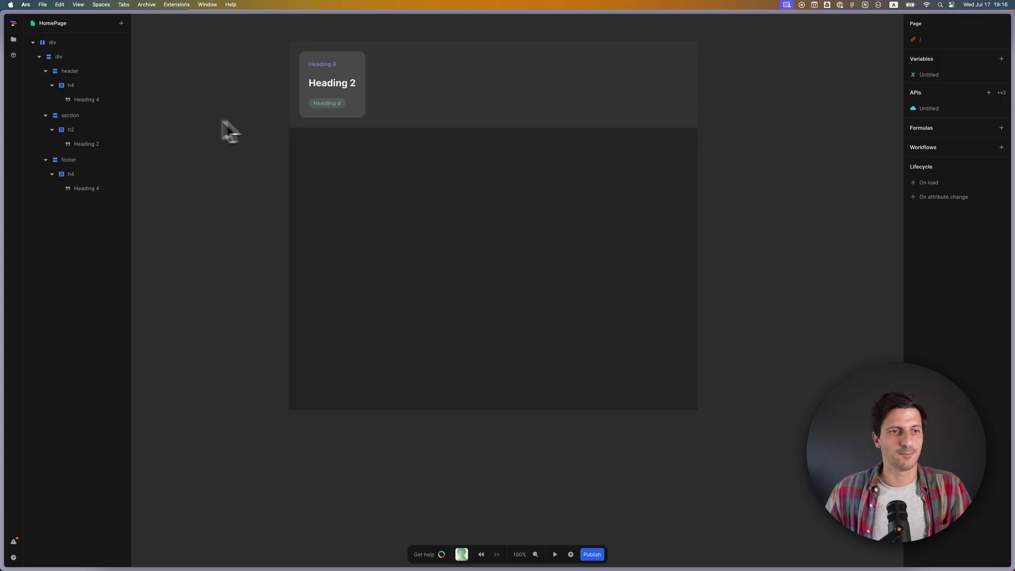
# - Paste copies of the card div into the outer row, collapsing each copy's layer tree
pyautogui.click(39, 56)
pyautogui.click(77, 60)
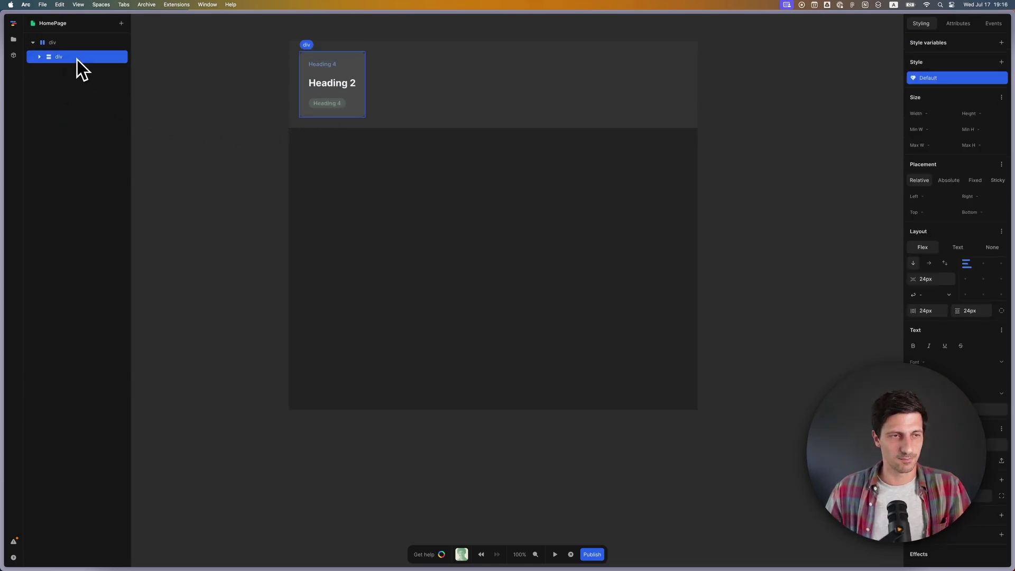
pyautogui.click(59, 43)
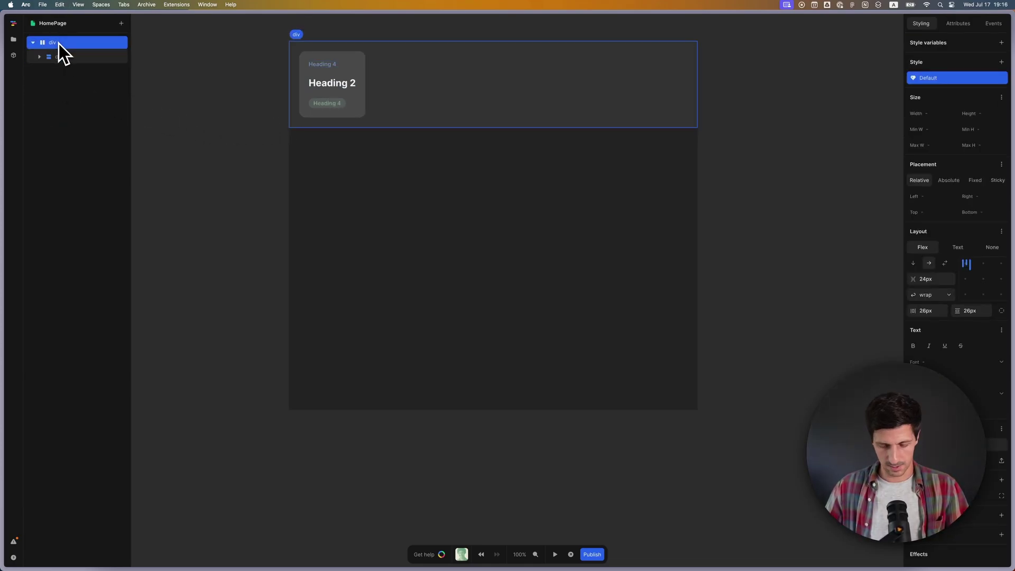
pyautogui.press('super+v')
pyautogui.press('super+v')
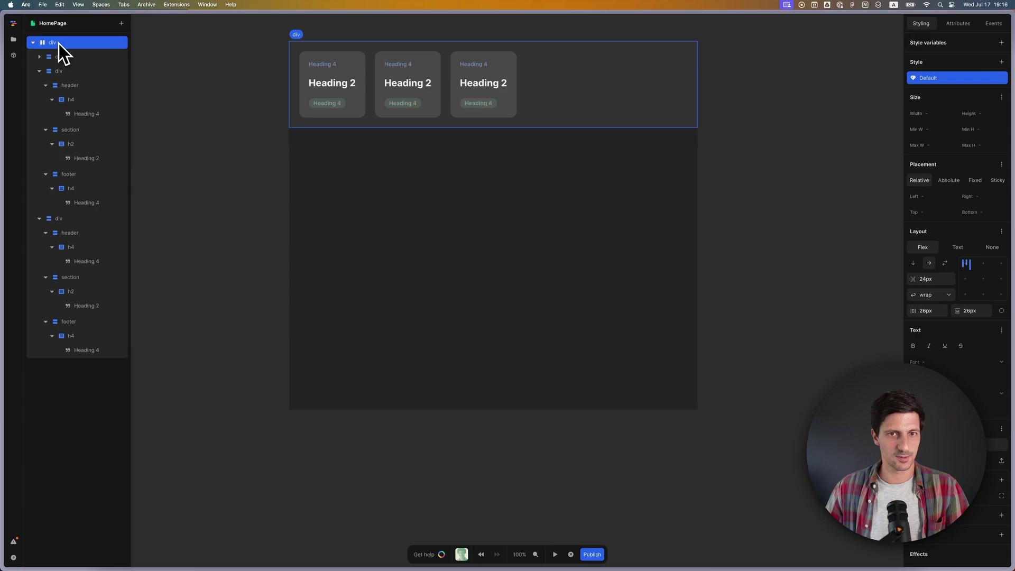
pyautogui.press('super+v')
pyautogui.click(40, 71)
pyautogui.click(39, 85)
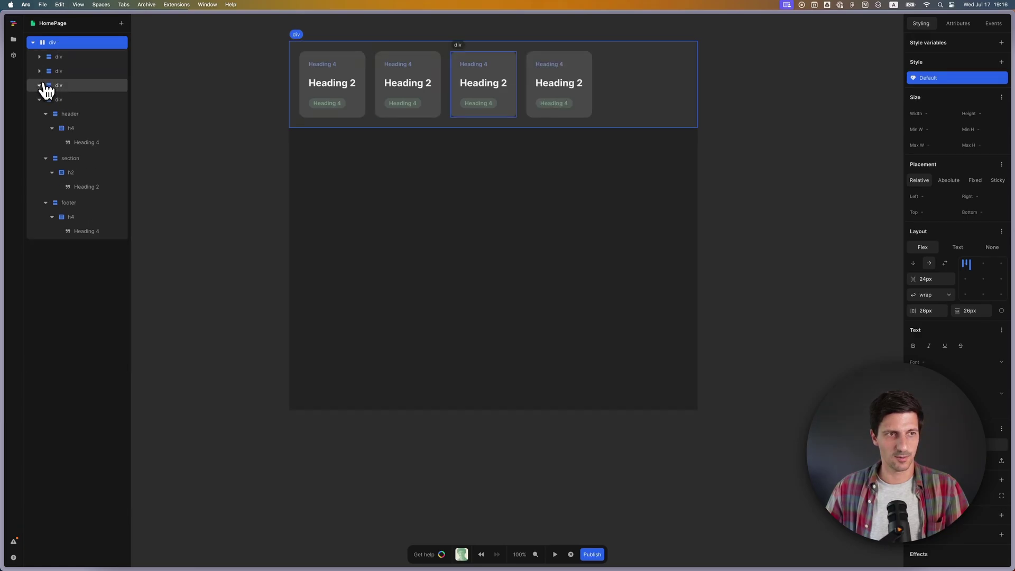
pyautogui.click(40, 100)
pyautogui.press('super+c')
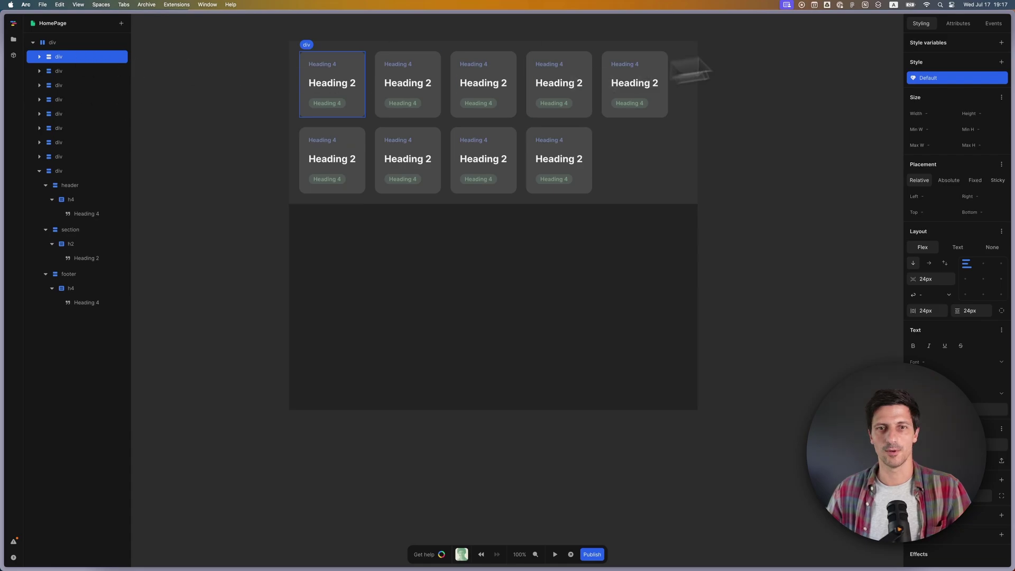
# - Set the first card's width to 30% and delete the first three extra card copies
pyautogui.click(937, 113)
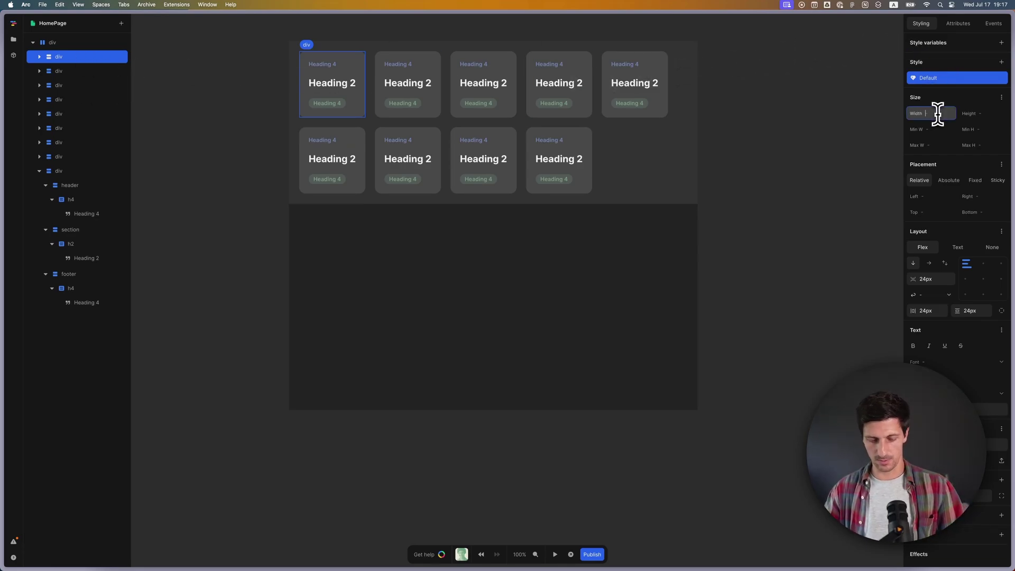
pyautogui.write('30')
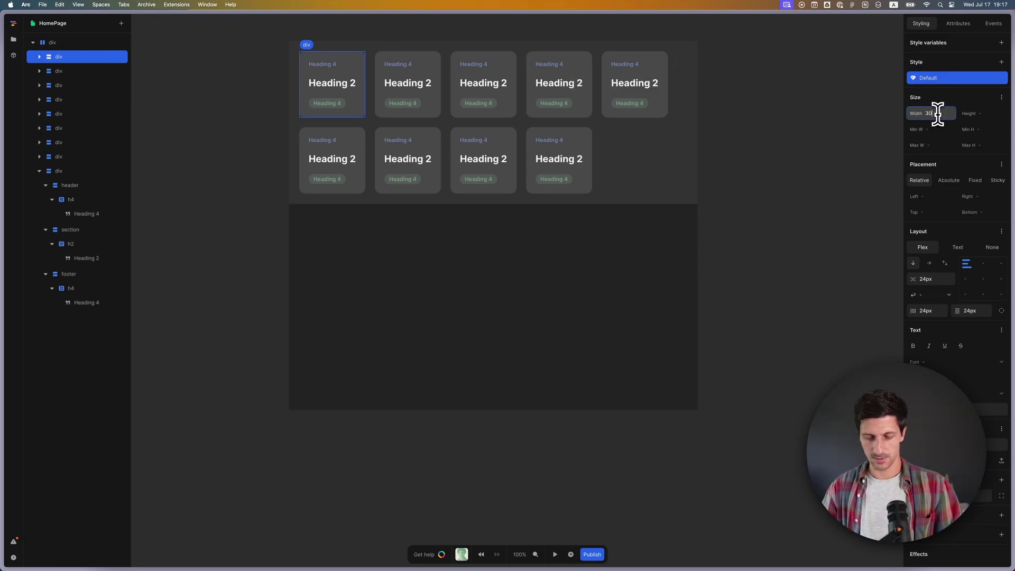
pyautogui.write('%')
pyautogui.click(462, 112)
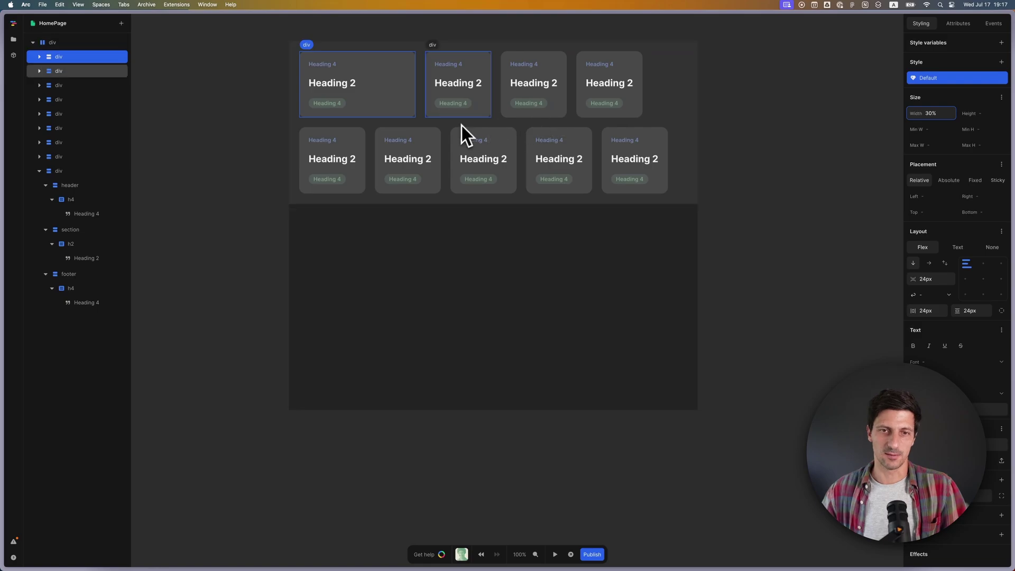
pyautogui.press('Delete')
pyautogui.click(482, 114)
pyautogui.press('Delete')
pyautogui.click(480, 114)
pyautogui.press('Delete')
# - Delete the remaining five extra card copies, leaving a single card selected
pyautogui.click(481, 115)
pyautogui.press('Delete')
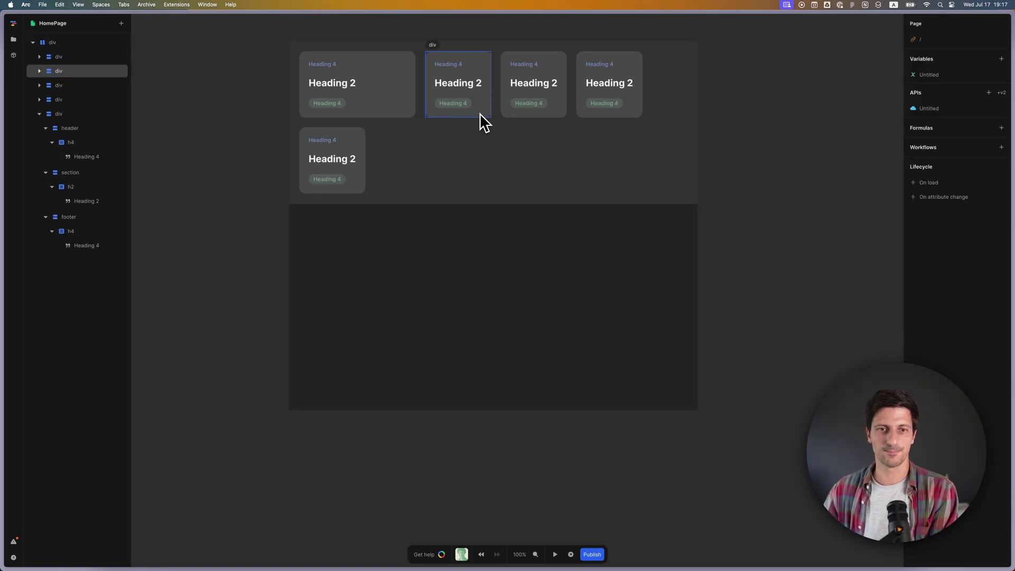
pyautogui.click(481, 115)
pyautogui.press('Delete')
pyautogui.click(481, 114)
pyautogui.press('Delete')
pyautogui.click(480, 114)
pyautogui.press('Delete')
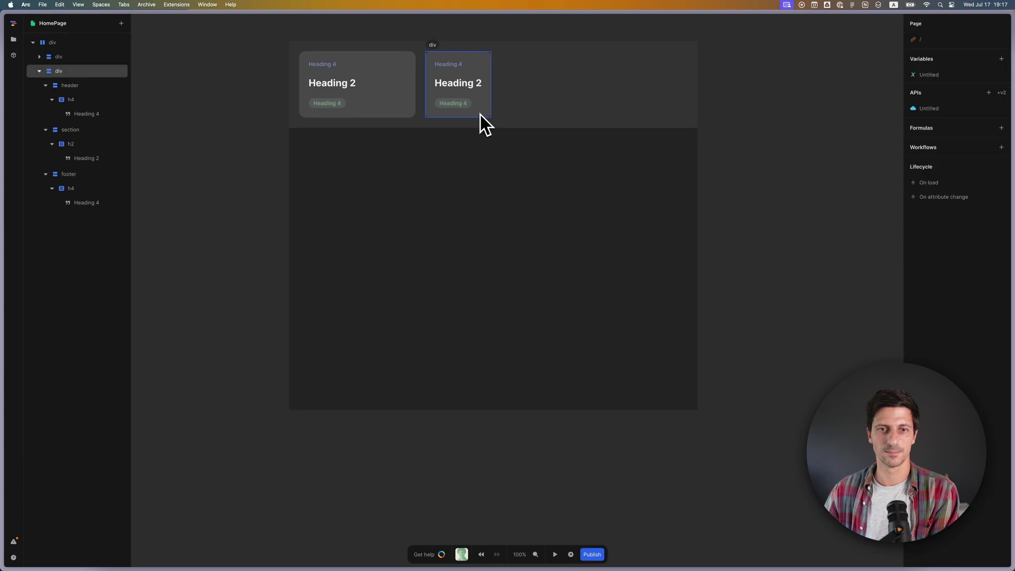
pyautogui.click(480, 114)
pyautogui.press('Delete')
pyautogui.click(90, 58)
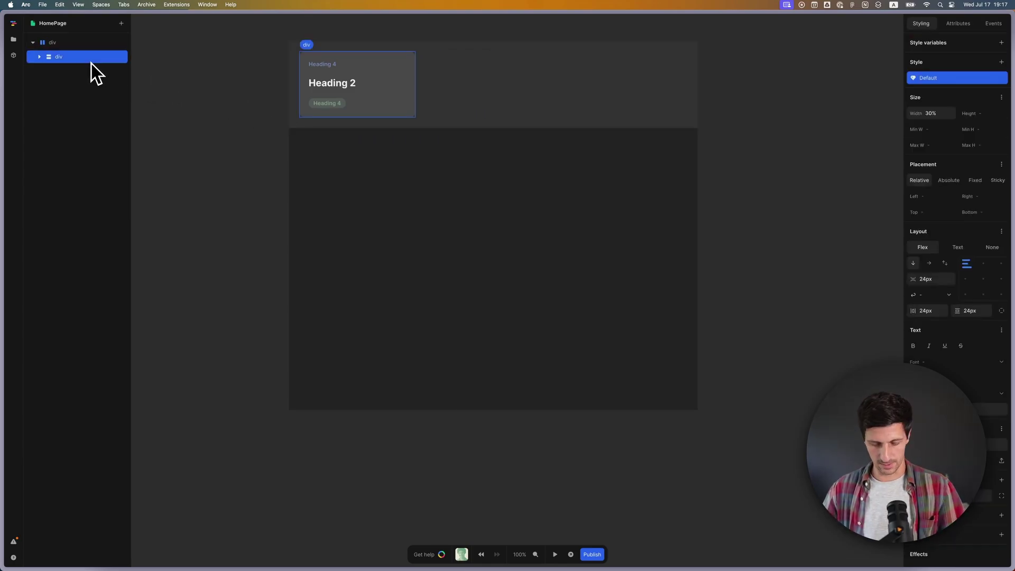
# - Paste three card copies into the outer row and centre its layout alignment
pyautogui.click(63, 43)
pyautogui.hotkey('ctrl', 'v')
pyautogui.press('super+v')
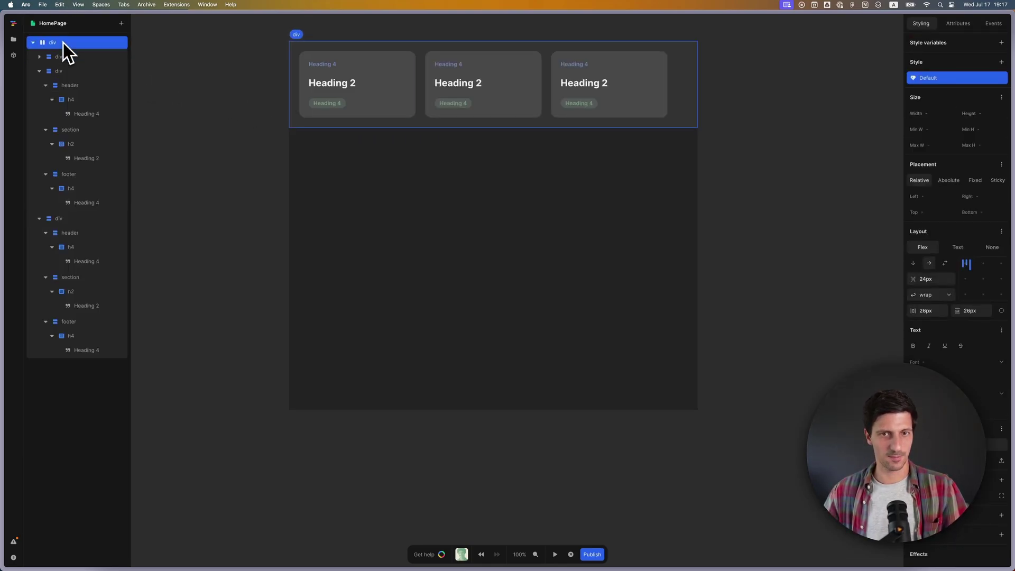
pyautogui.press('super+v')
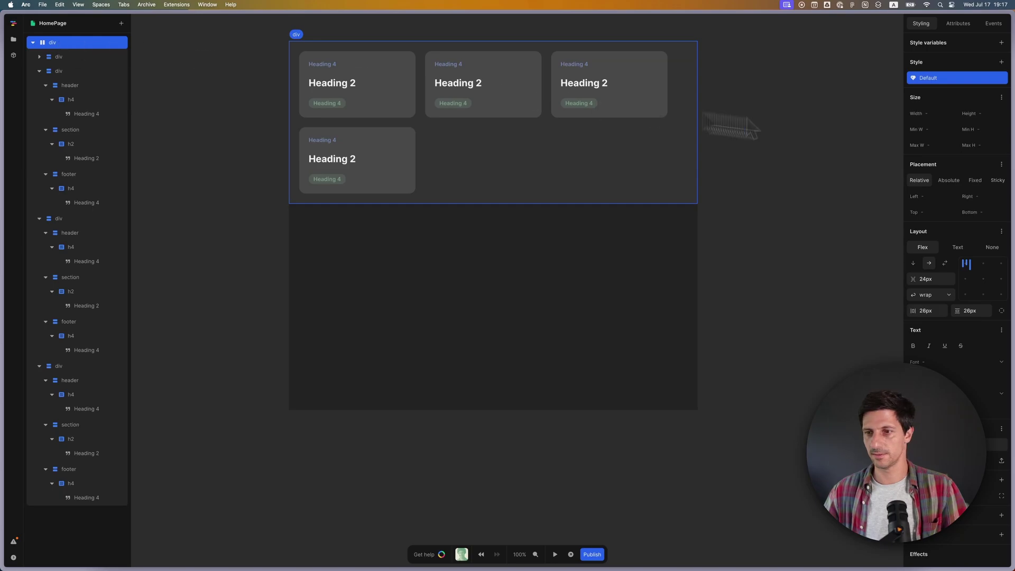
pyautogui.click(984, 263)
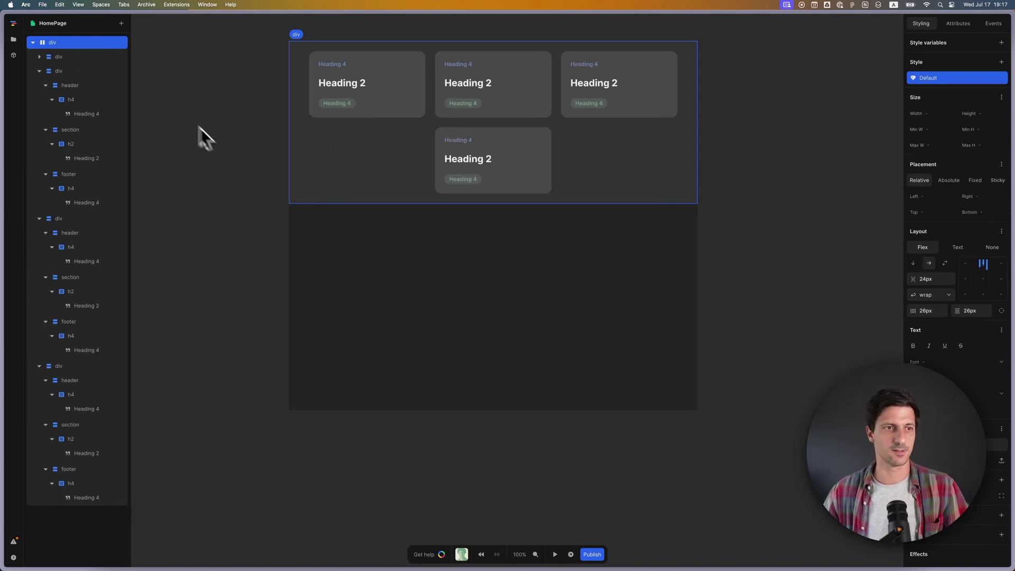
pyautogui.click(185, 105)
# - Delete two of the pasted cards and bring up the Figma task-card design
pyautogui.click(492, 149)
pyautogui.press('Delete')
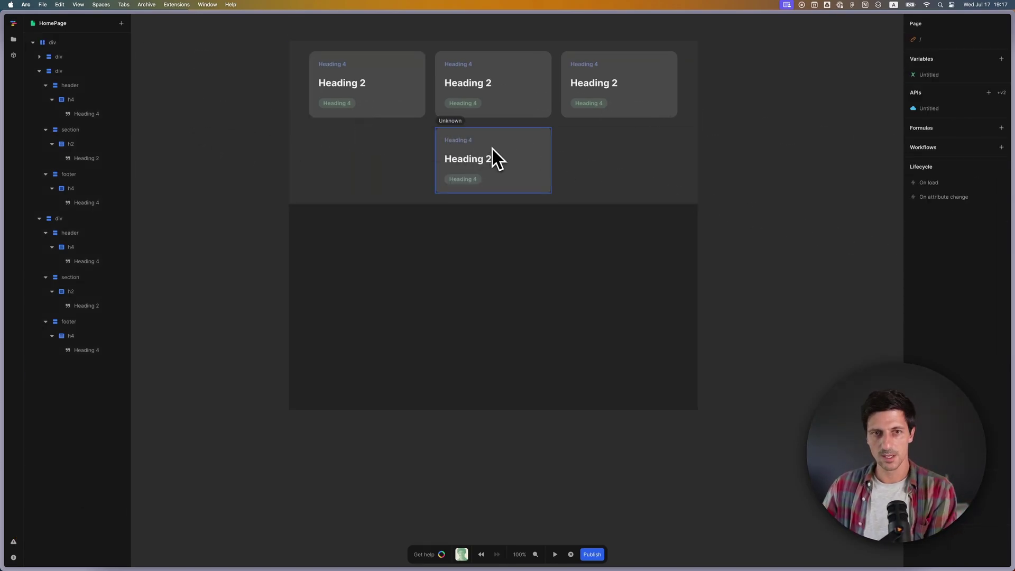
pyautogui.click(503, 103)
pyautogui.press('Delete')
pyautogui.press('Delete')
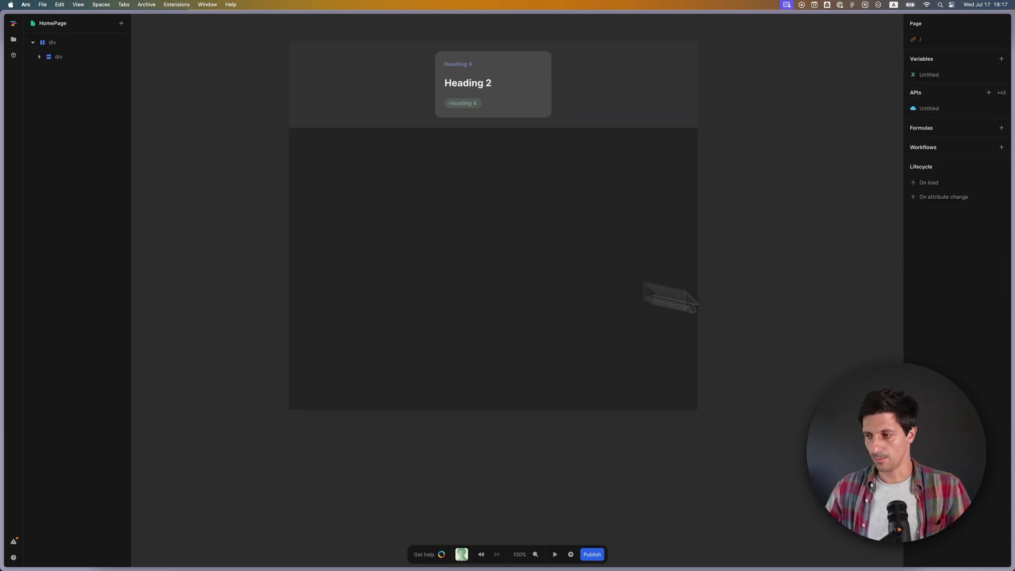
pyautogui.press('super+Tab')
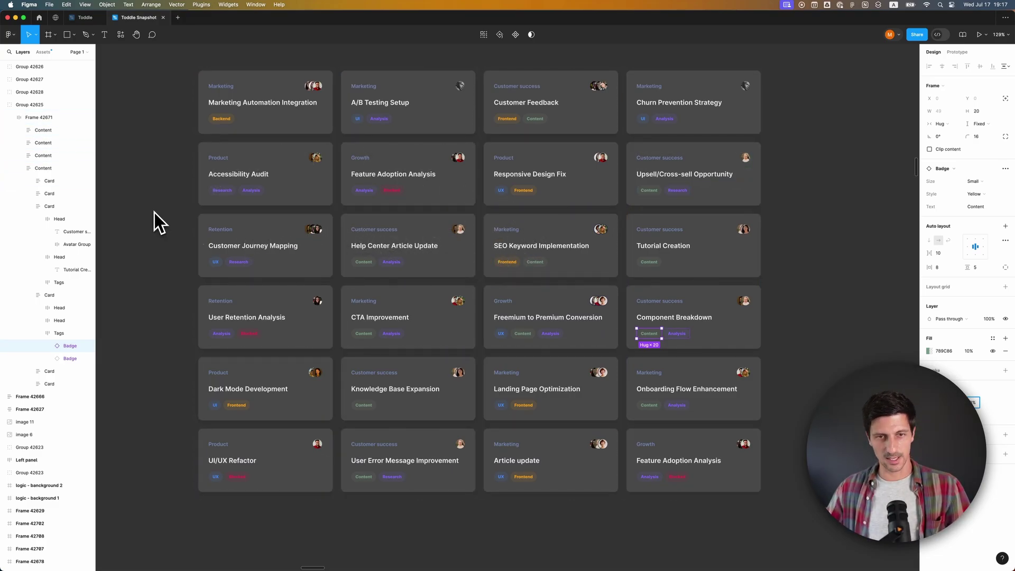
# - Switch from Figma back to the Toddle editor showing the single centred card
pyautogui.press('super+Tab')
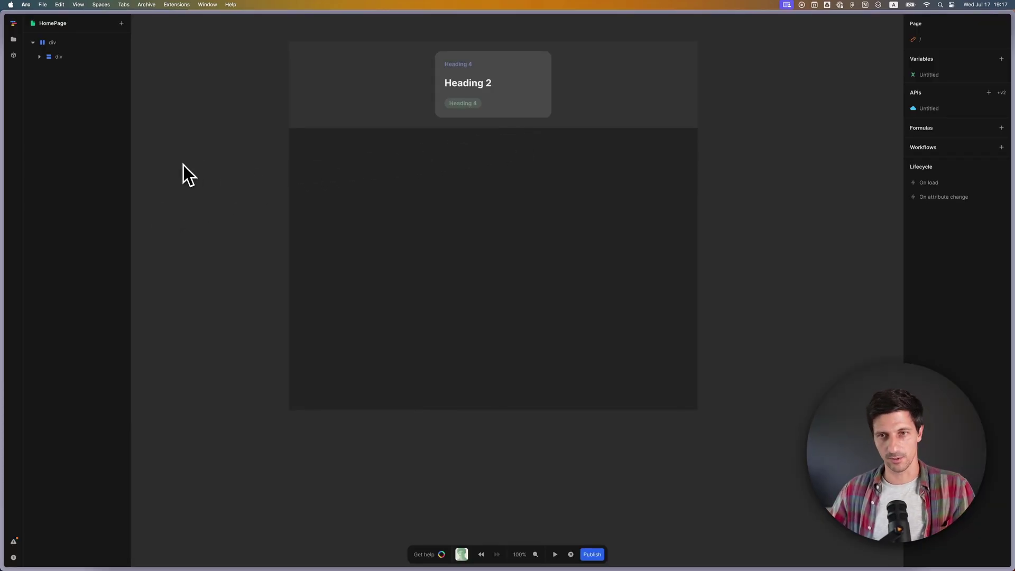